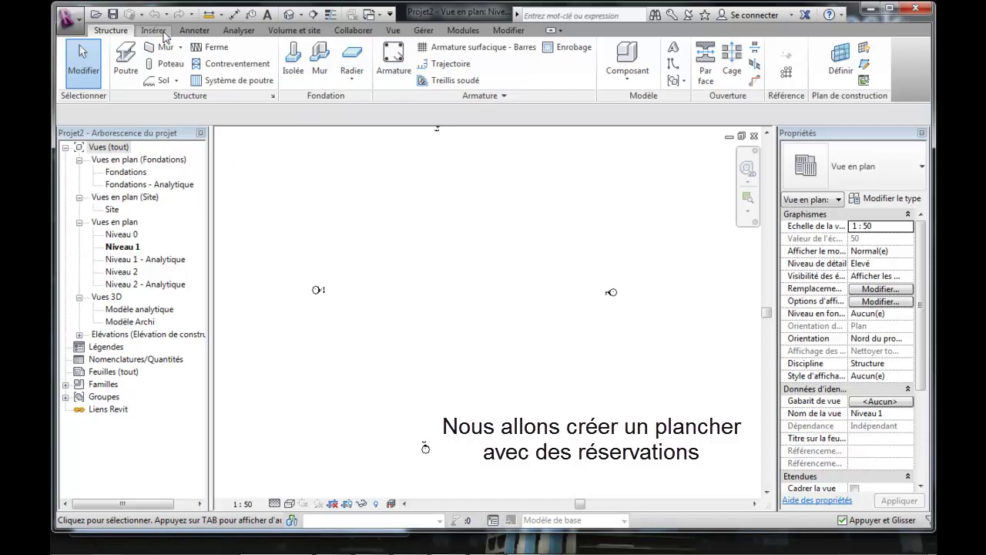
Start the structural floor (Sol) command on the Niveau 1 plan.
click(158, 83)
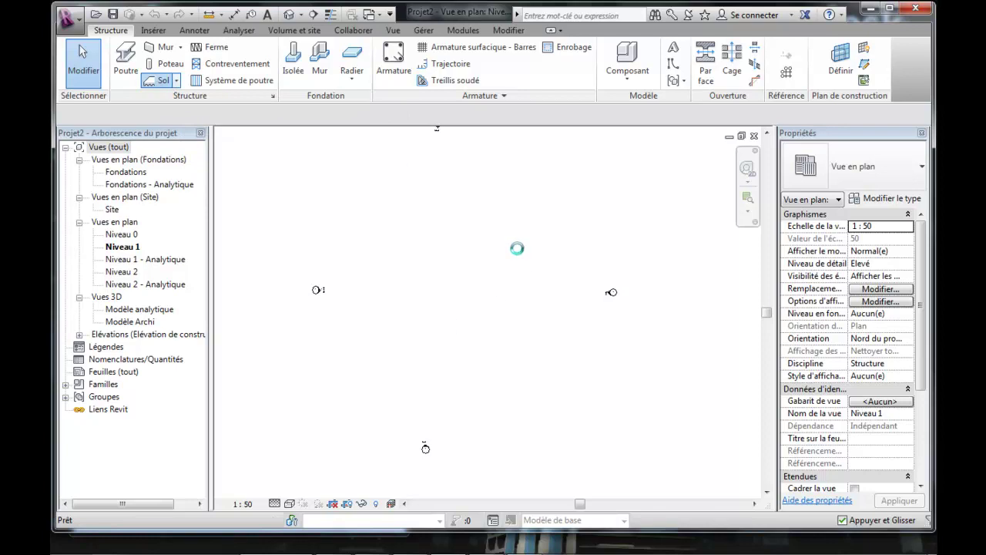
Sketch the outline's top: 12.6 top edge, short step down, 2.5 edge and a right-bulging arc.
click(763, 48)
click(747, 47)
click(372, 184)
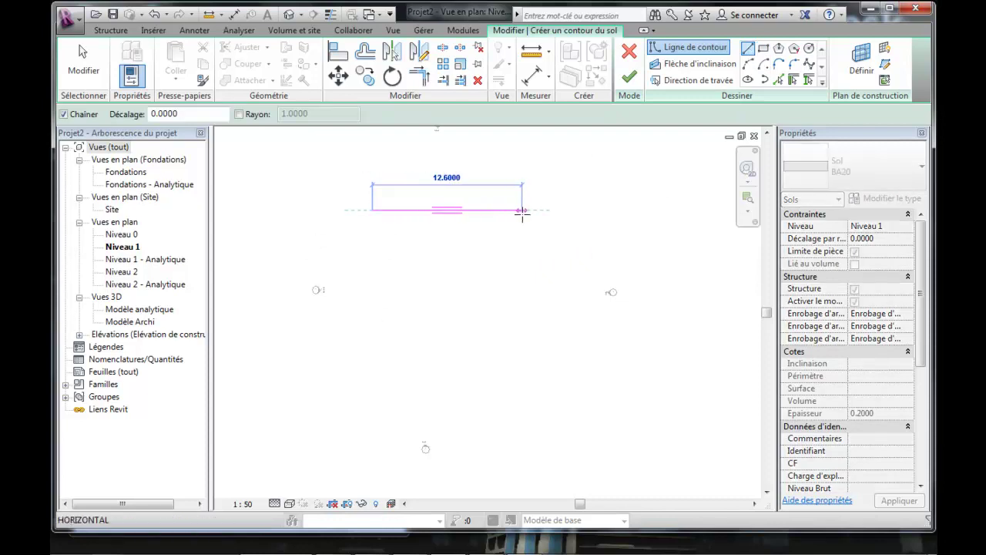
click(521, 209)
click(520, 253)
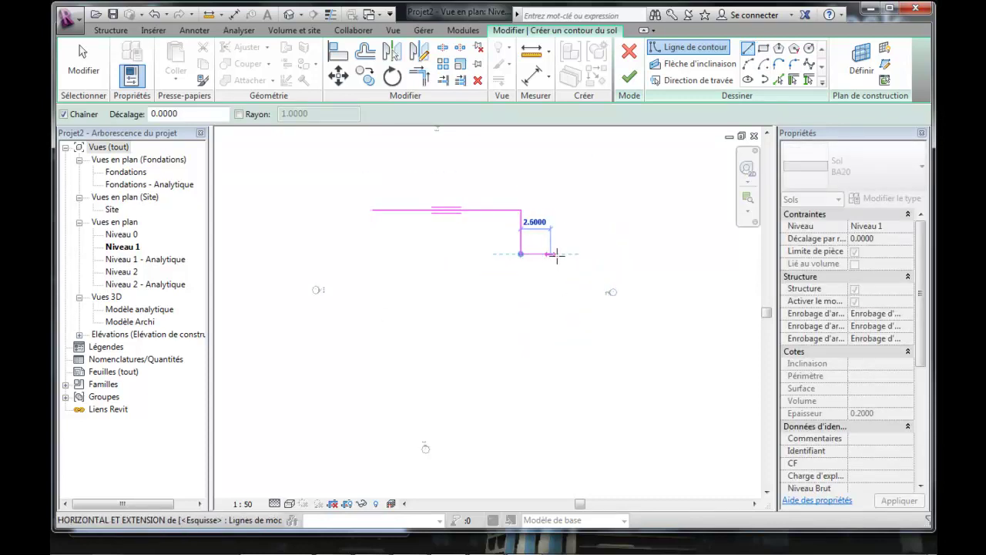
click(560, 254)
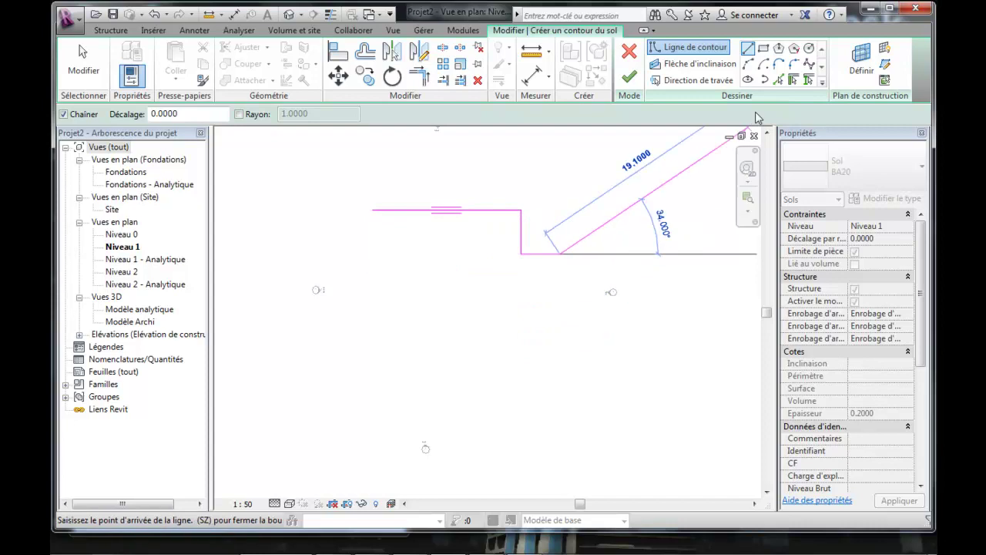
click(747, 66)
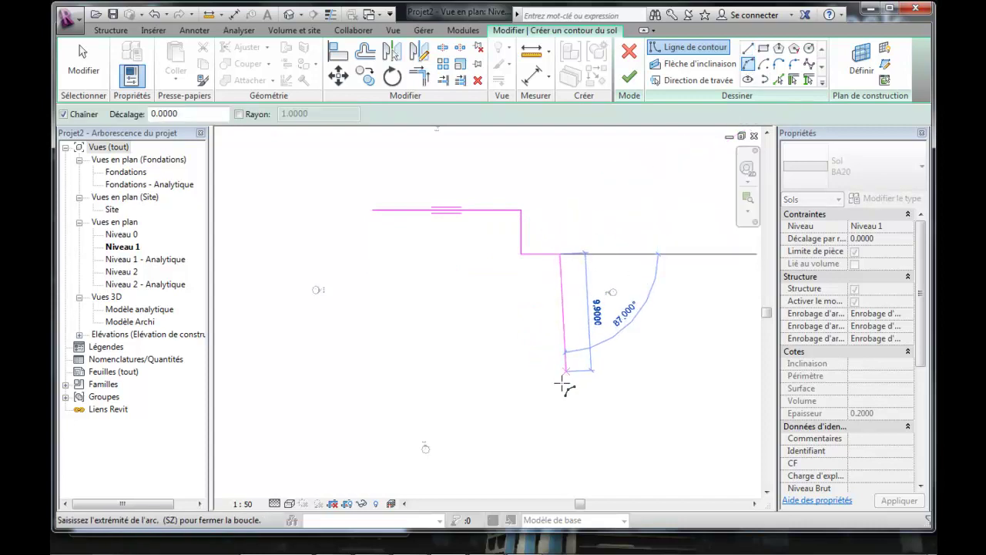
click(560, 393)
click(580, 324)
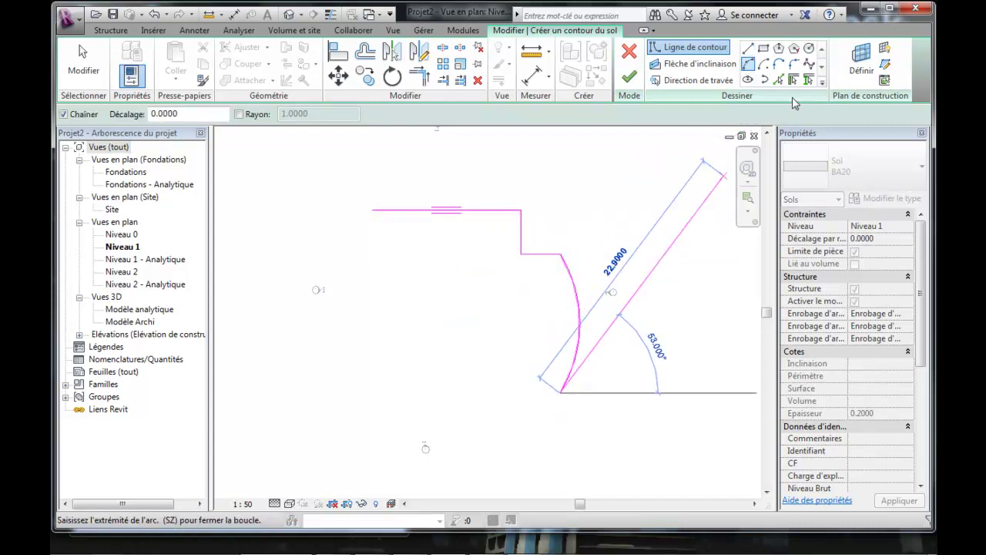
Sketch the lower edges (3.0 vertical, bottom, angled, 3.2) and close the outline at the start corner.
click(747, 47)
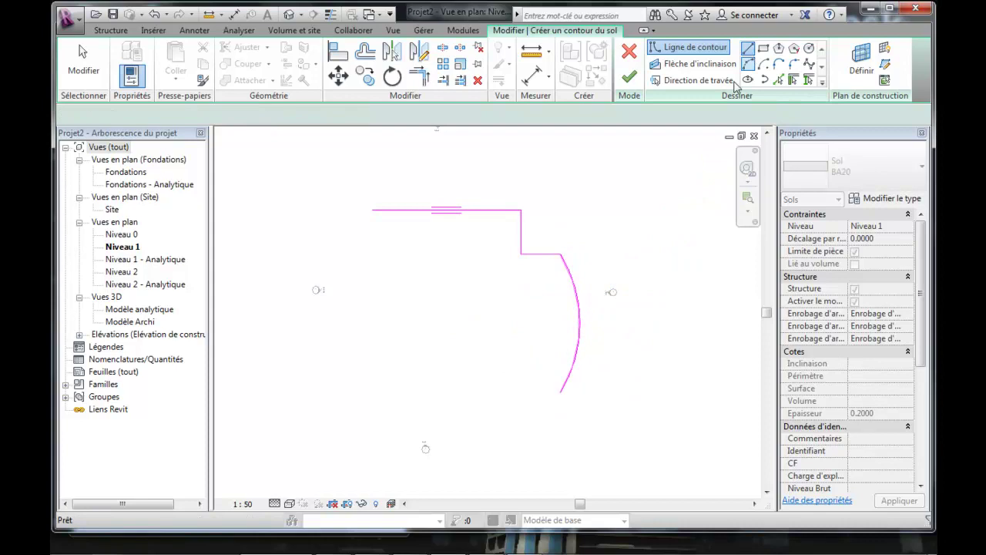
click(513, 393)
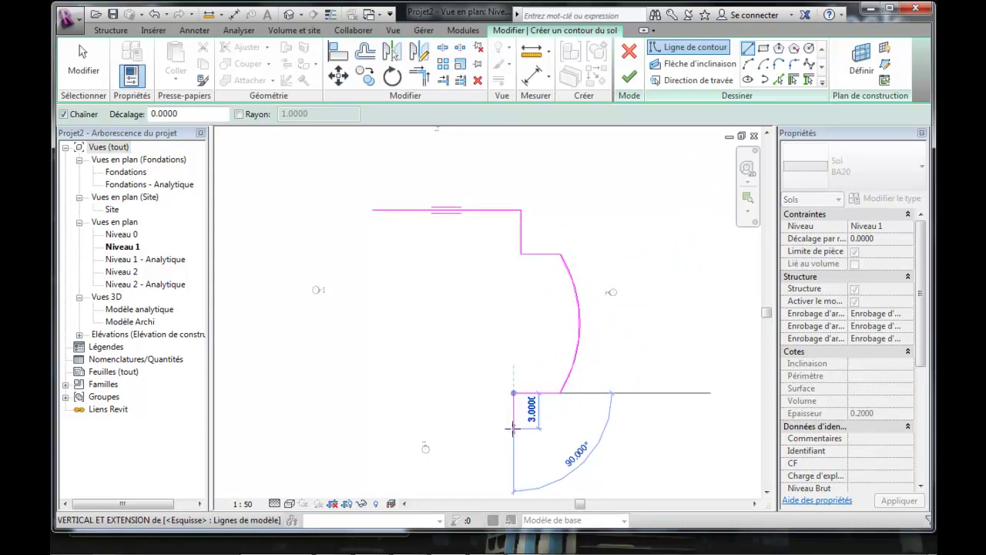
click(514, 428)
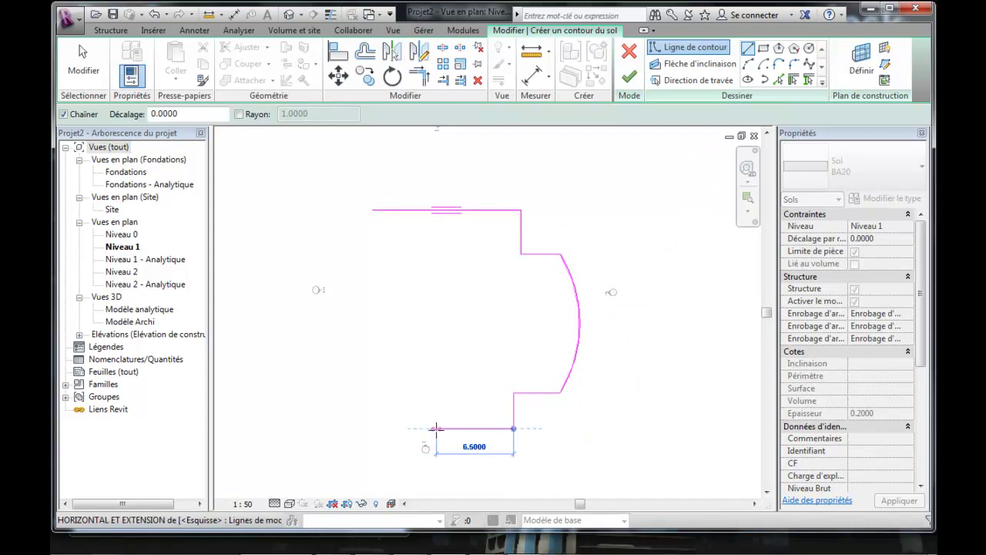
click(436, 428)
click(405, 374)
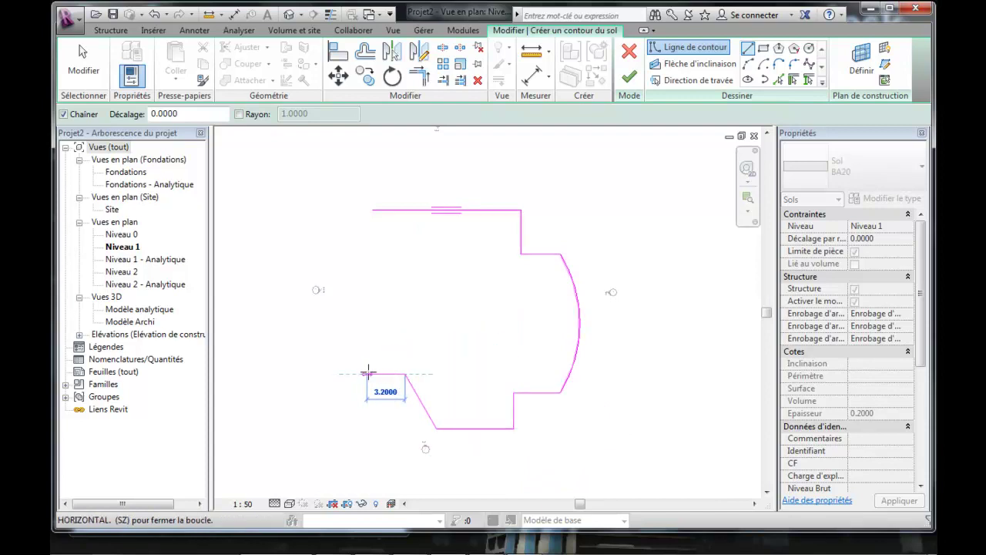
click(372, 375)
click(372, 210)
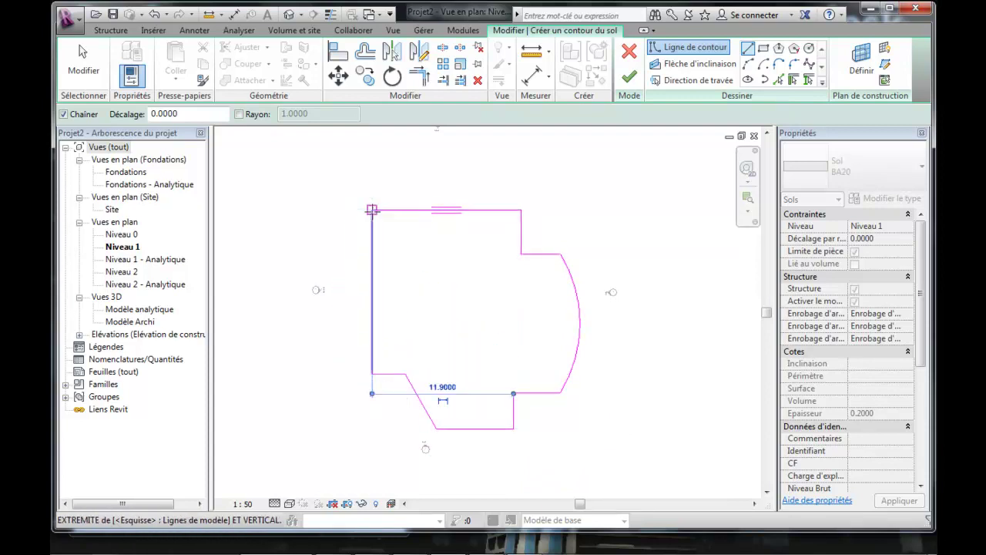
middle_drag(506, 318, 533, 288)
scroll(534, 288, up, 2)
mouse_move(594, 308)
middle_down()
mouse_move(543, 351)
mouse_move(568, 401)
mouse_move(573, 378)
middle_up()
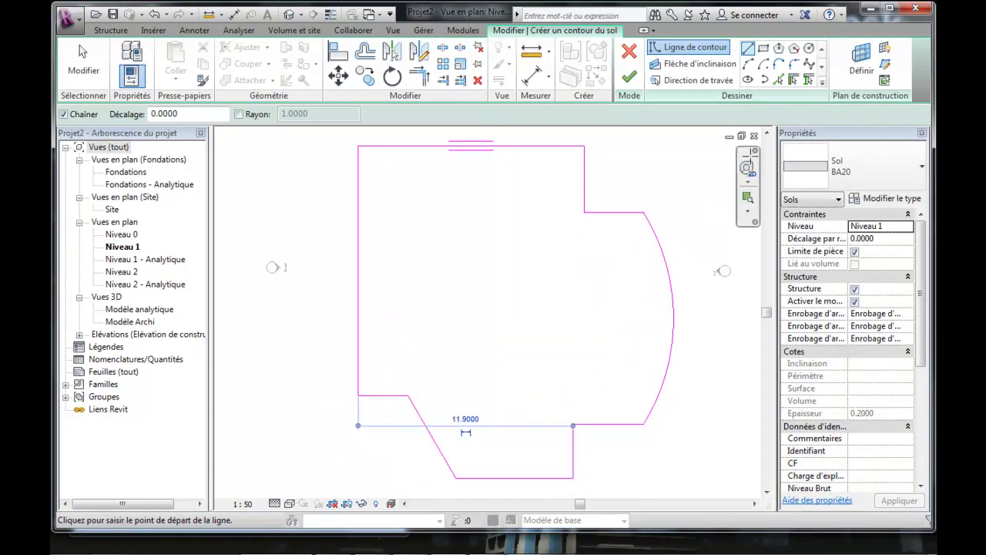
Cut a rectangular opening near the top-left and a radius-1.4 circular opening on the right.
click(762, 48)
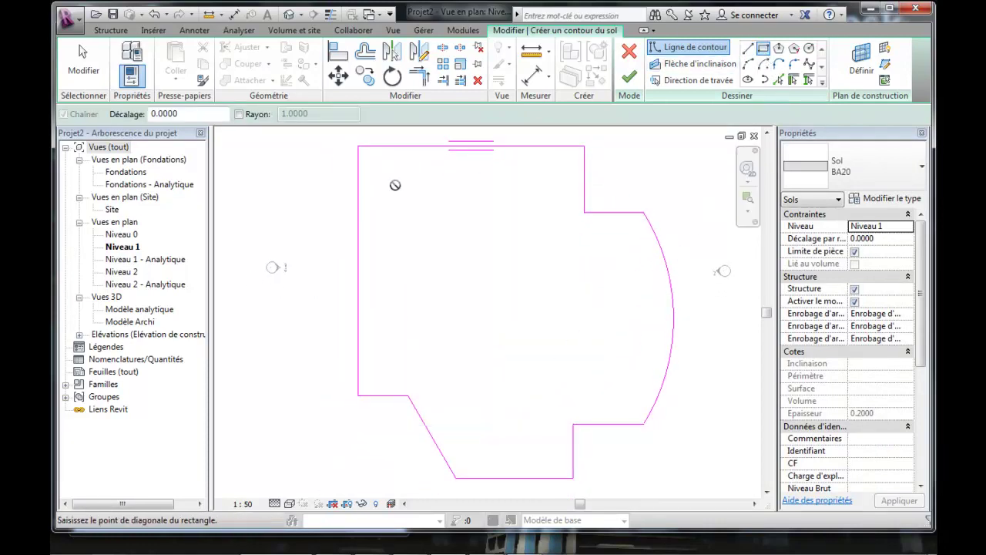
click(466, 212)
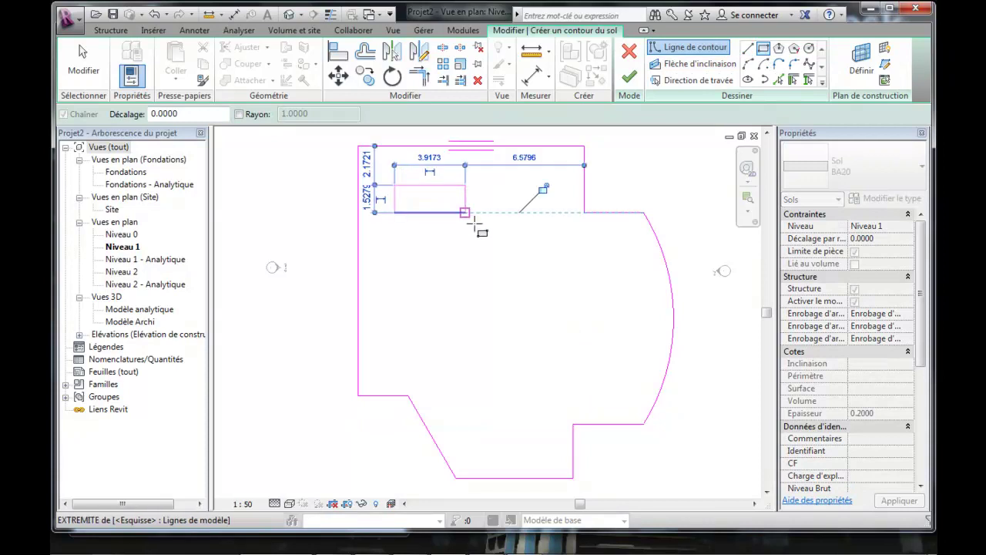
click(809, 48)
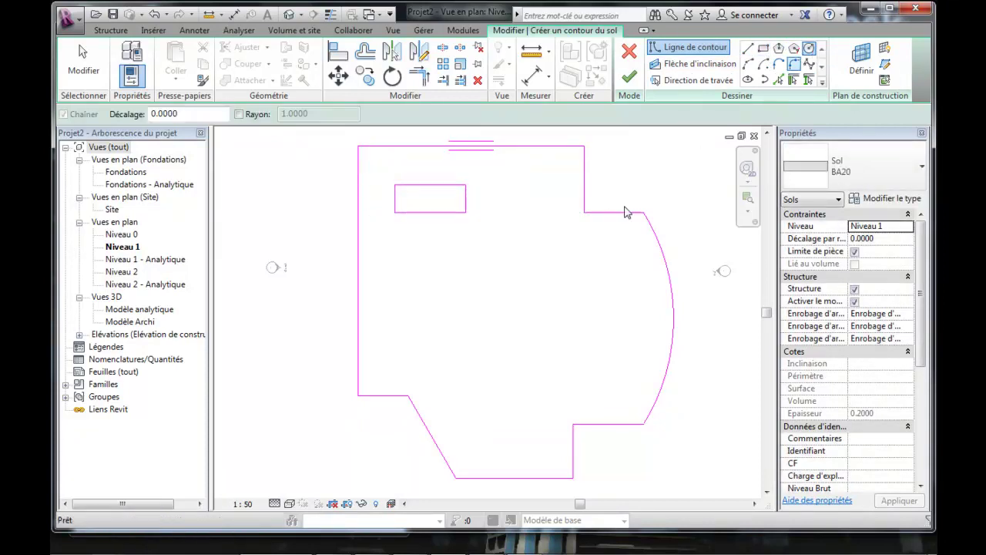
click(598, 311)
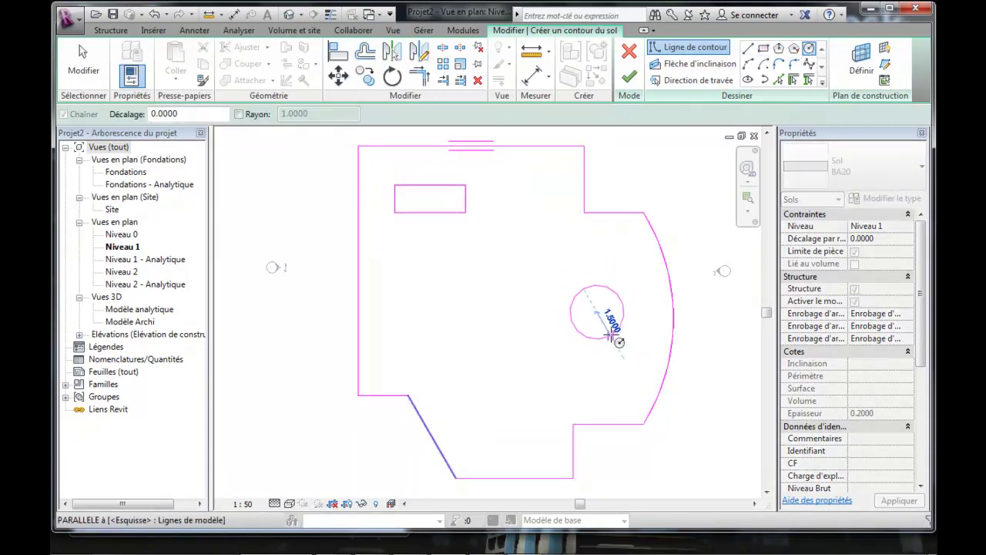
click(609, 333)
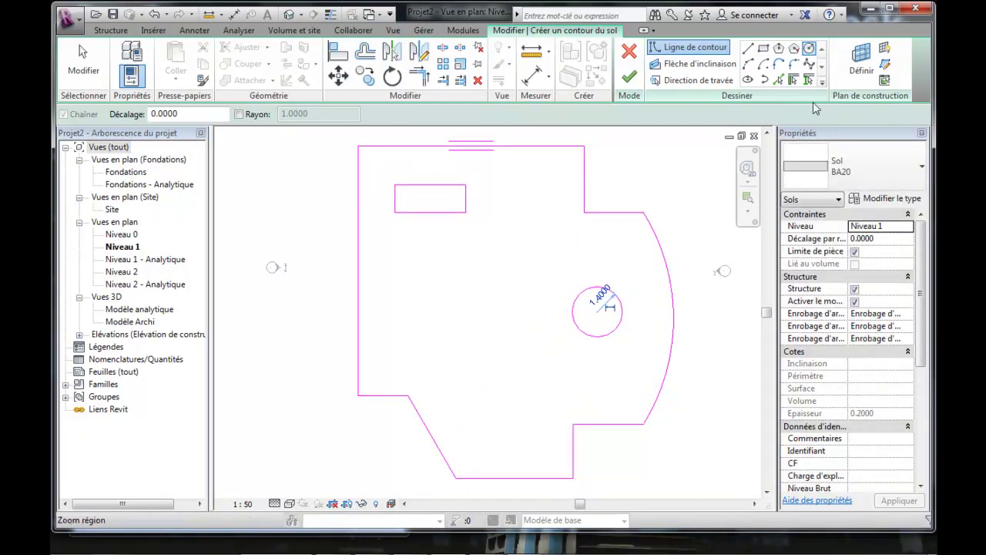
Add two small stepped rectangular openings left of centre, the second measuring 0.4 × 0.8.
click(763, 50)
click(404, 306)
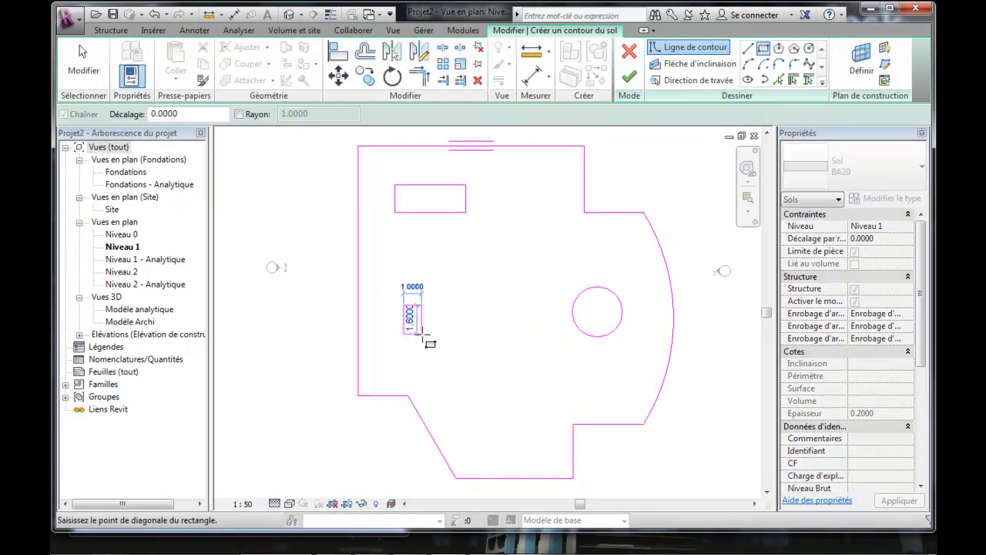
scroll(415, 322, up, 3)
scroll(413, 314, up, 2)
click(407, 308)
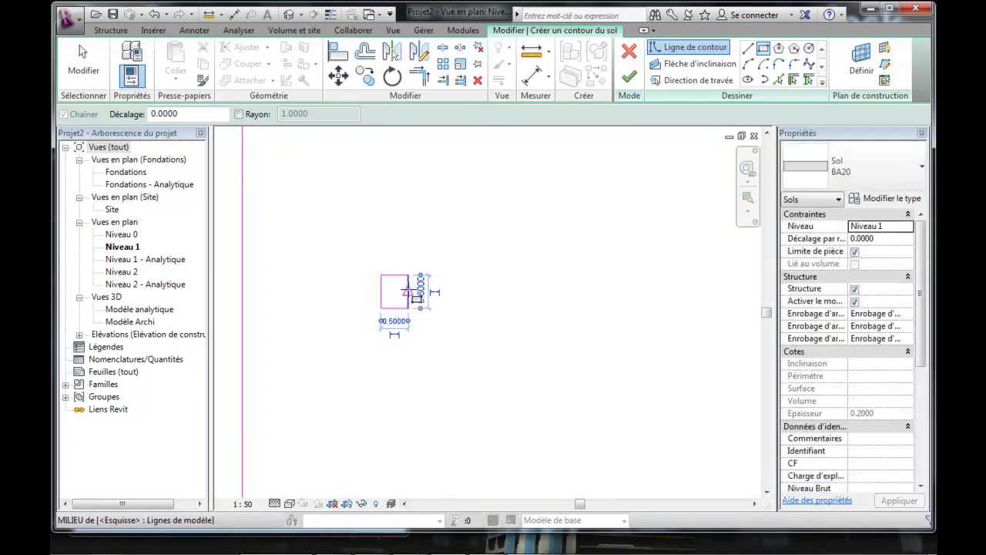
click(408, 291)
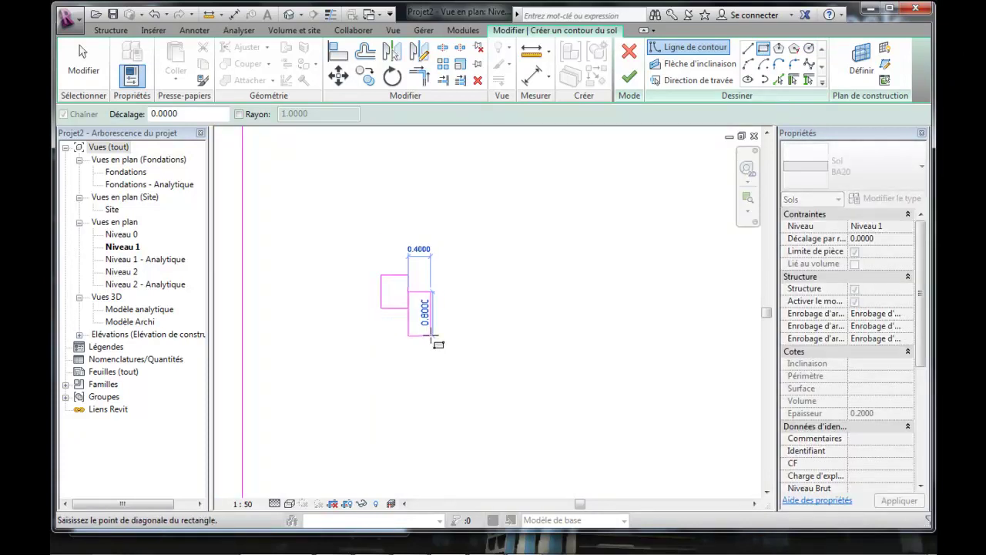
click(432, 337)
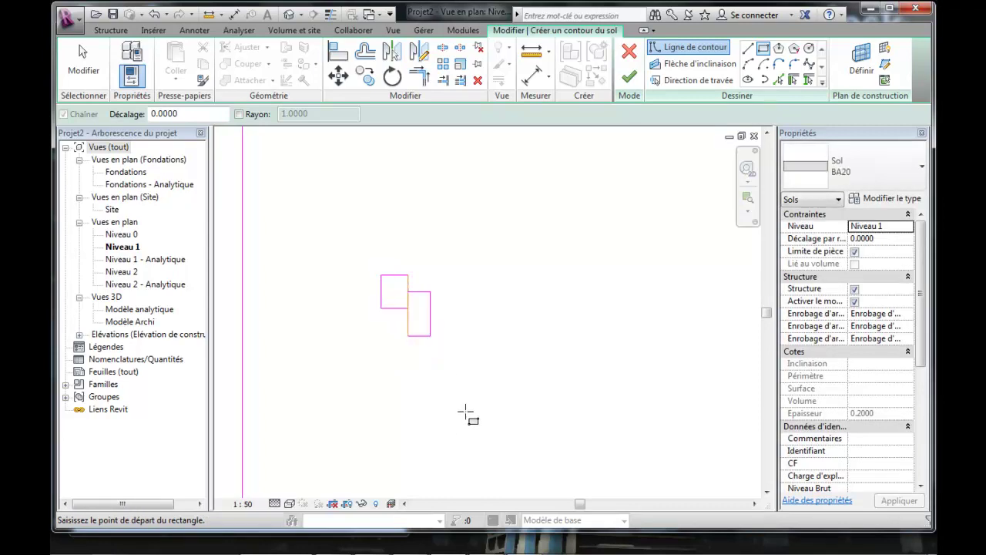
key(Escape)
key(Escape)
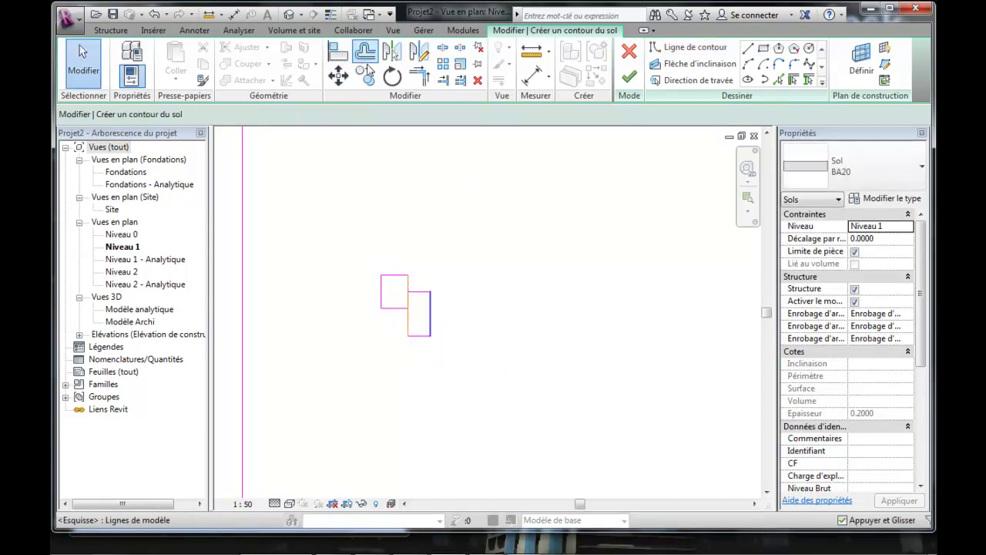
Trim the sketch edges to corners and finish the floor sketch.
click(417, 80)
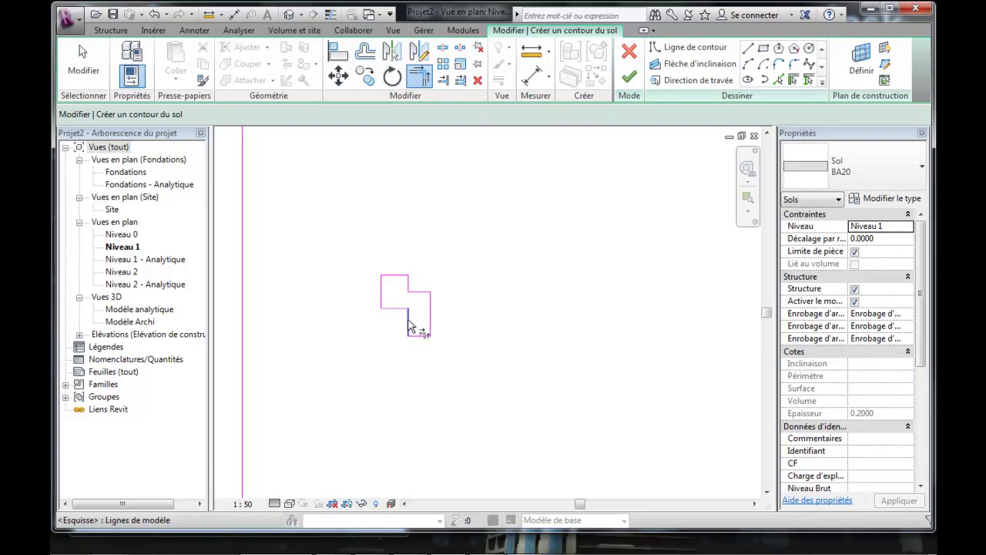
scroll(478, 295, down, 2)
scroll(511, 293, down, 2)
scroll(493, 303, down, 2)
middle_drag(440, 323, 457, 306)
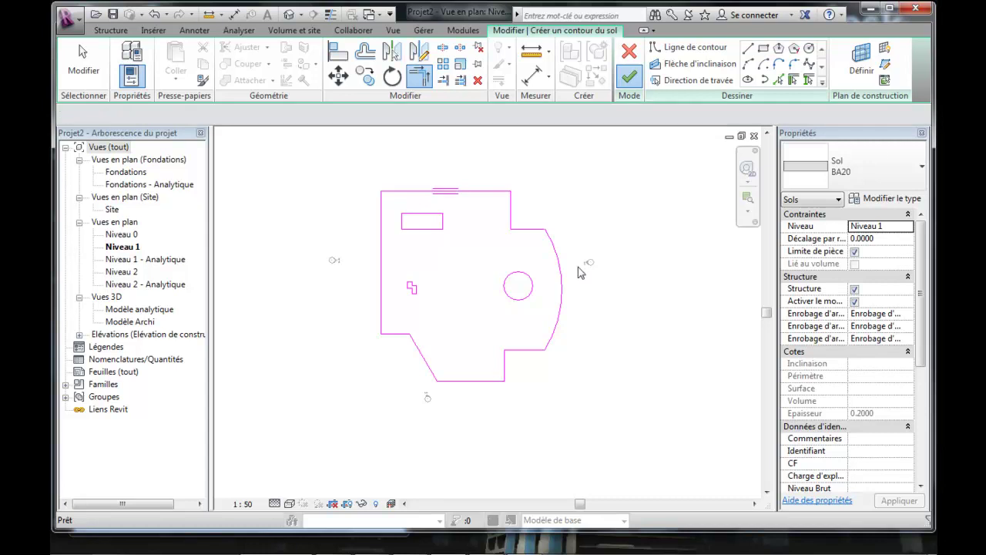
middle_drag(506, 231, 573, 248)
scroll(500, 249, up, 2)
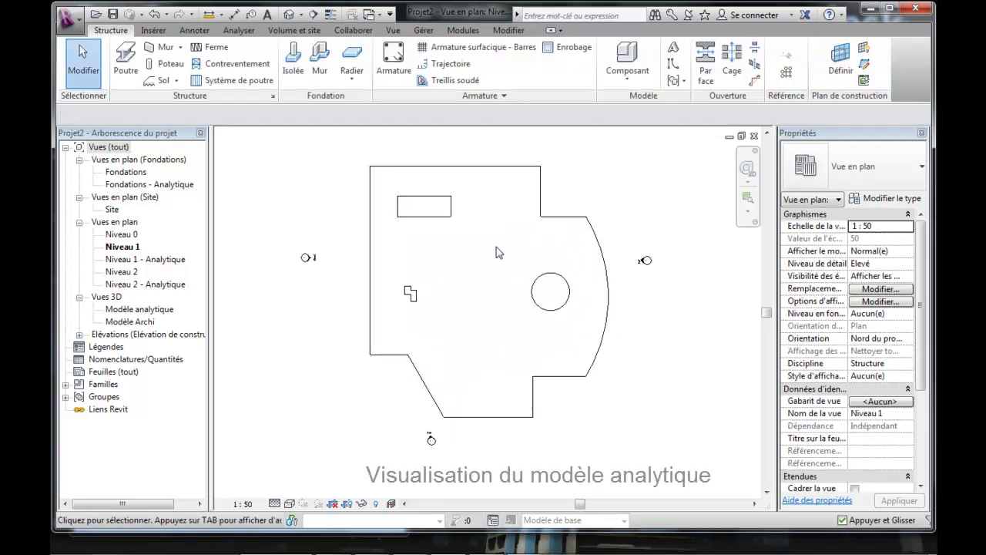
double_click(150, 262)
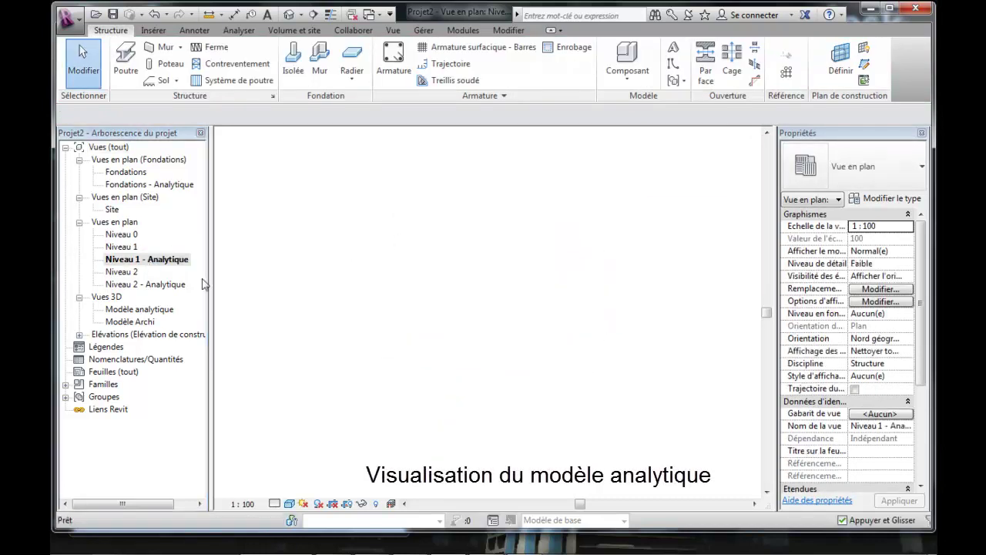
middle_drag(504, 311, 515, 311)
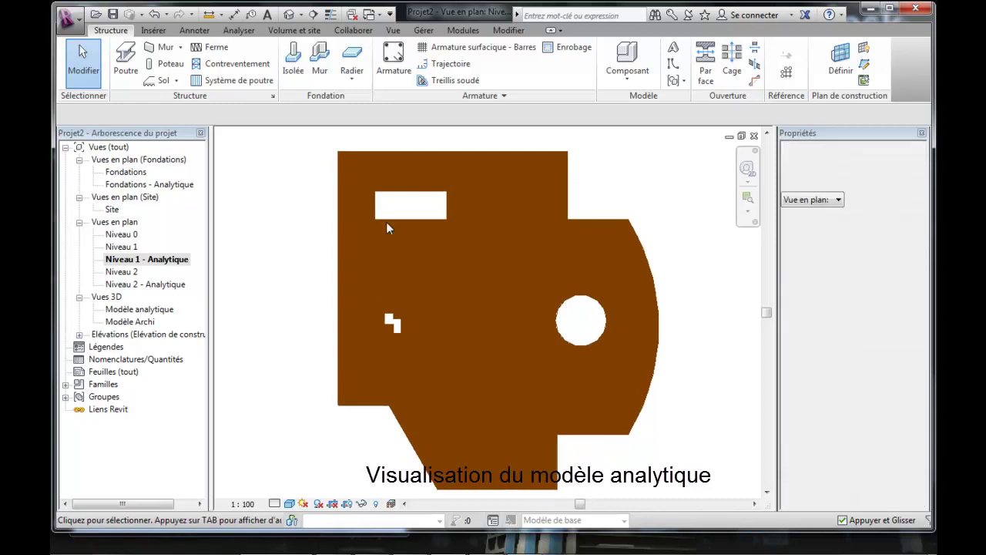
double_click(121, 247)
scroll(362, 261, up, 2)
scroll(376, 231, up, 2)
middle_drag(374, 252, 370, 235)
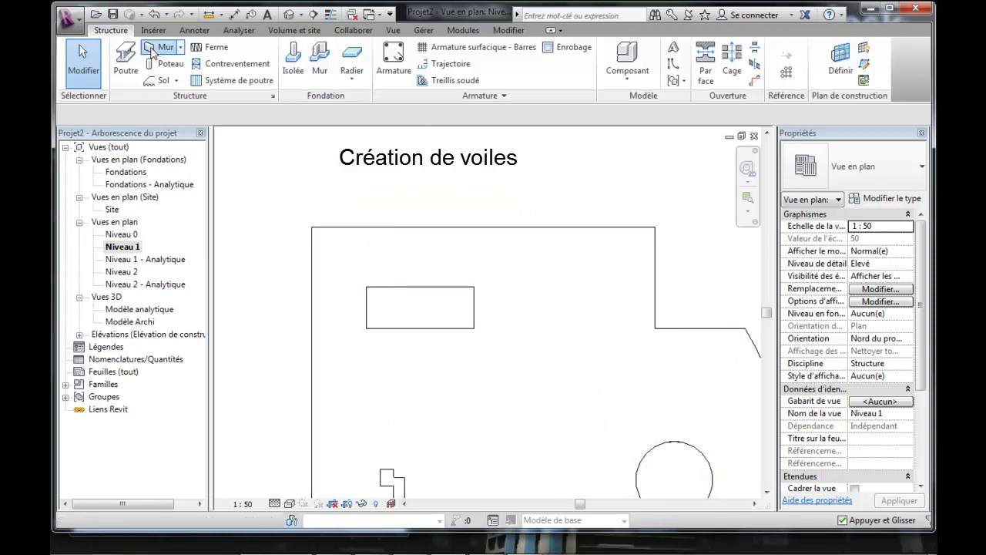
Place a structural bearing wall along the outside of the slab's top edge.
click(152, 51)
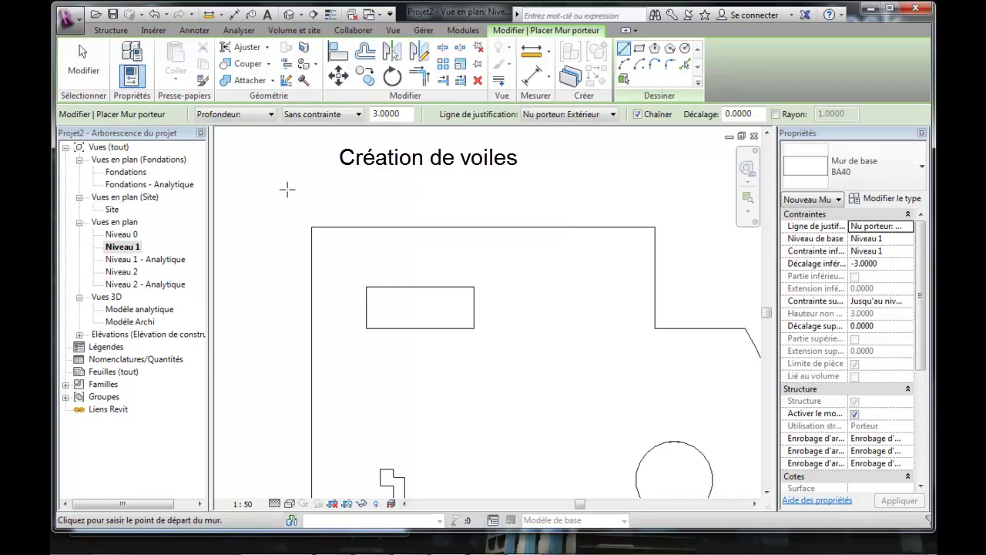
click(305, 221)
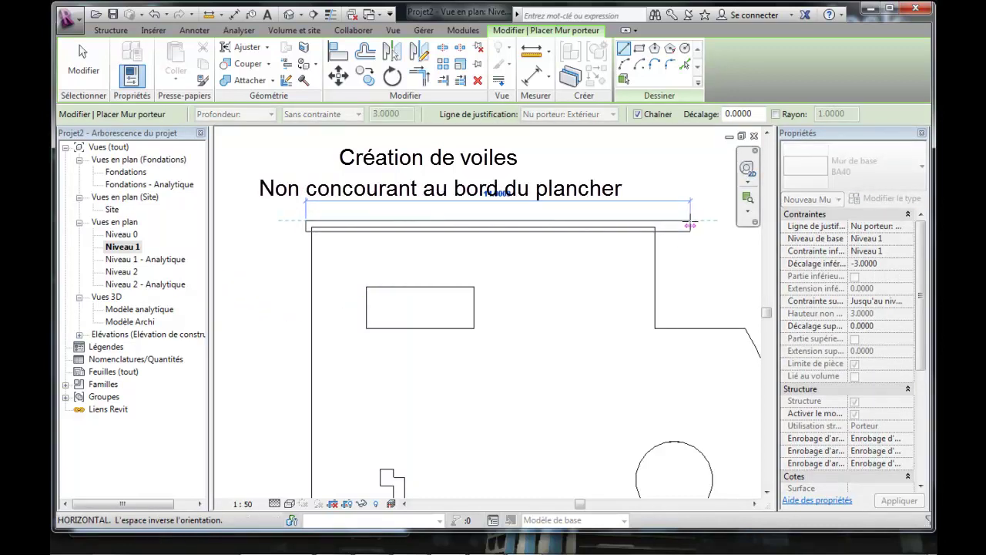
click(656, 228)
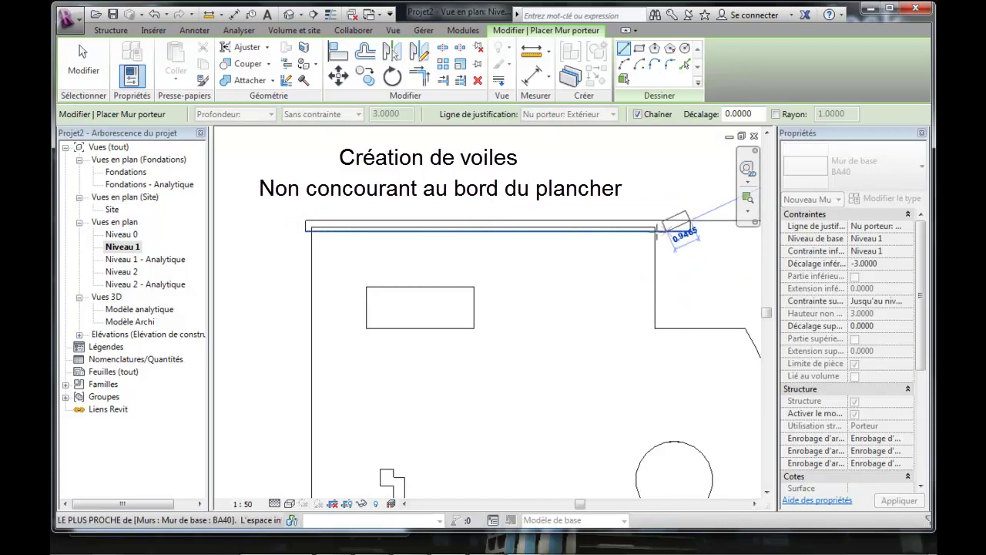
key(Escape)
Place a second bearing wall from the top wall down the slab's left side.
middle_drag(486, 309, 486, 308)
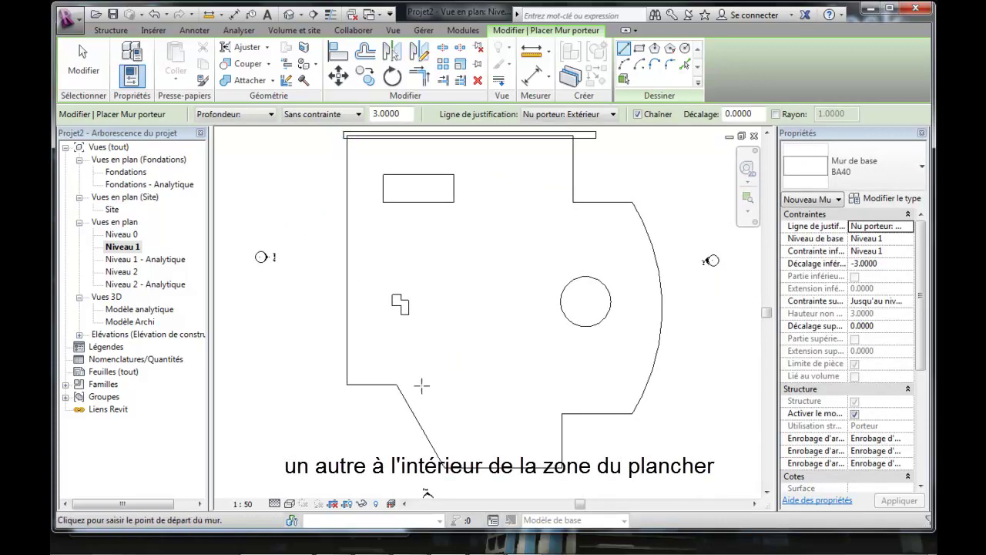
middle_drag(318, 355, 319, 388)
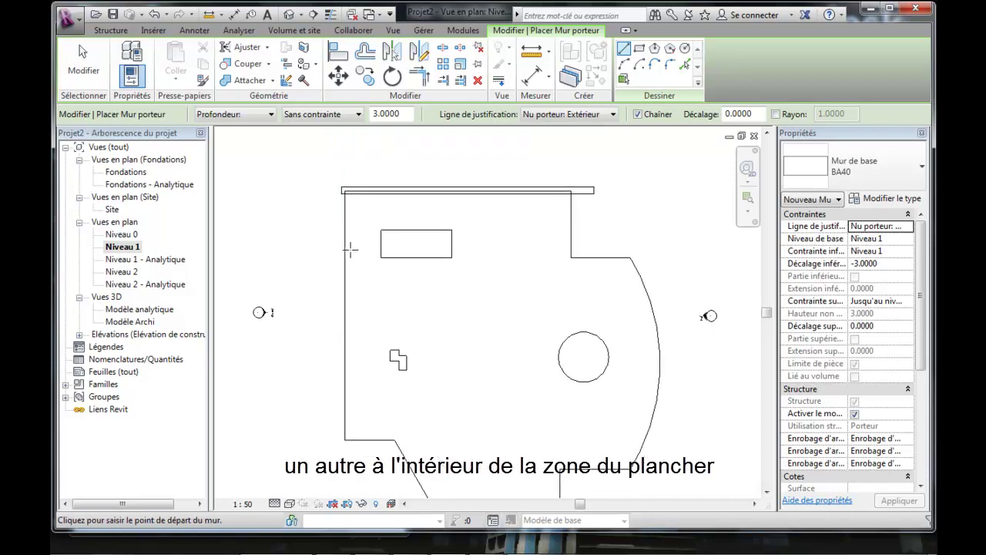
click(364, 193)
click(364, 439)
key(Escape)
key(Escape)
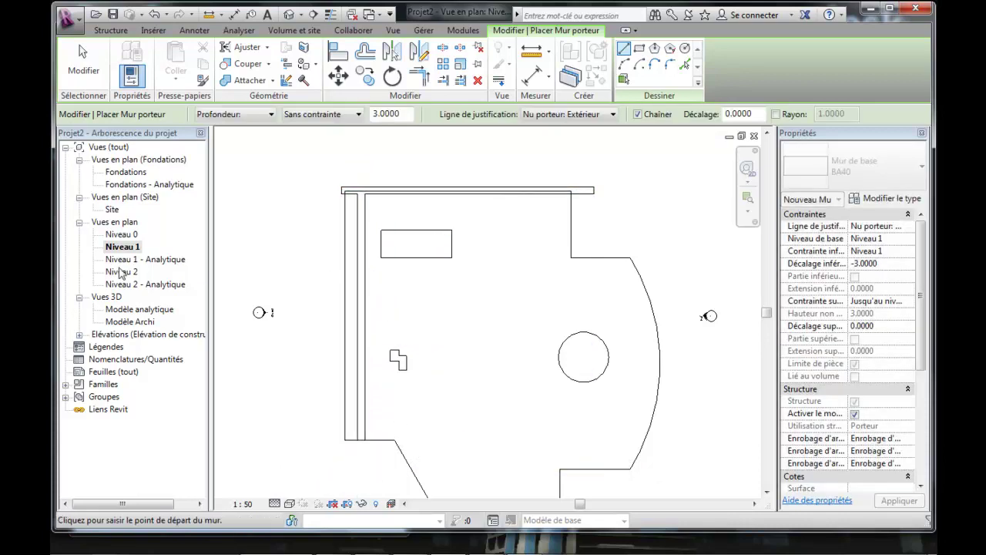
Open the Niveau 1 - Analytique plan and frame the slab.
double_click(132, 260)
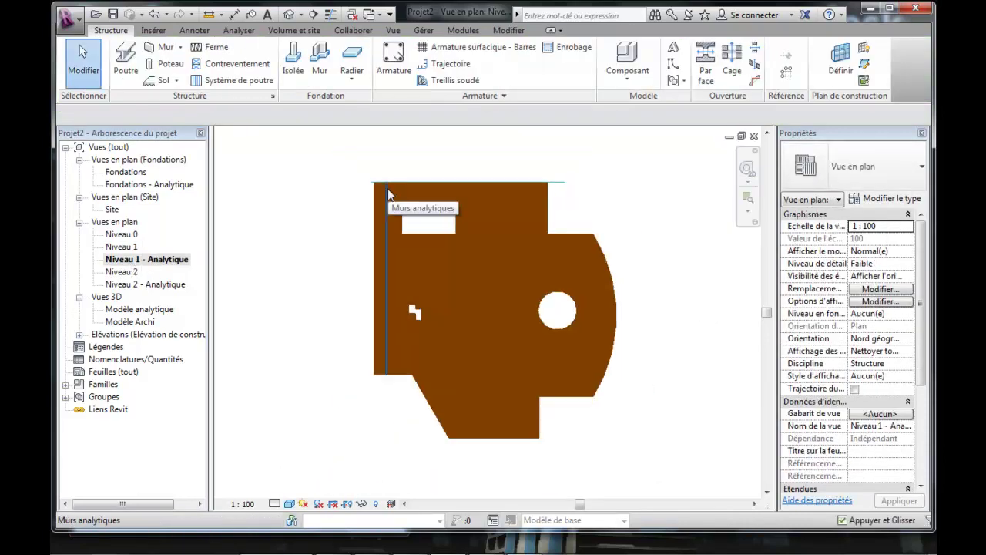
click(387, 188)
click(625, 247)
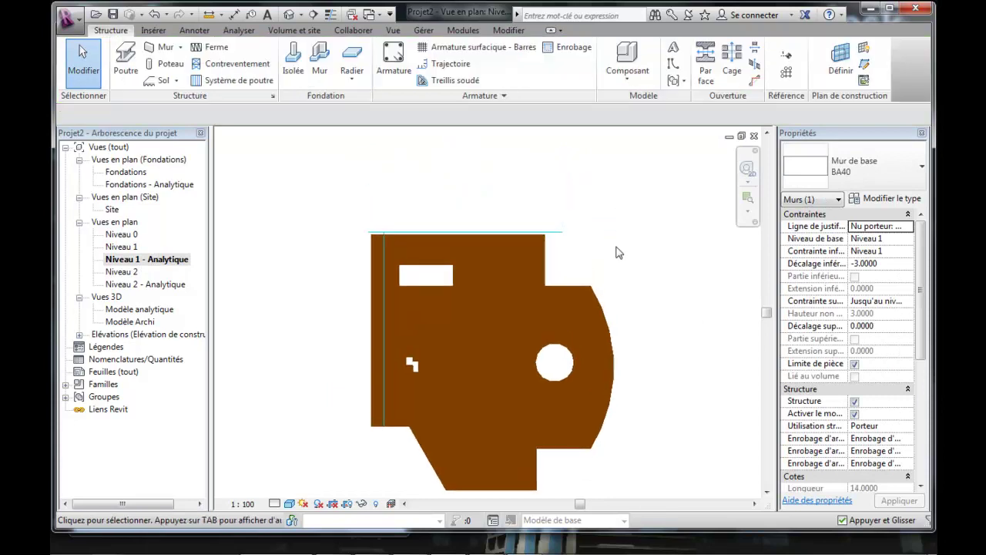
scroll(416, 261, up, 2)
scroll(424, 242, up, 2)
middle_drag(424, 243, 439, 220)
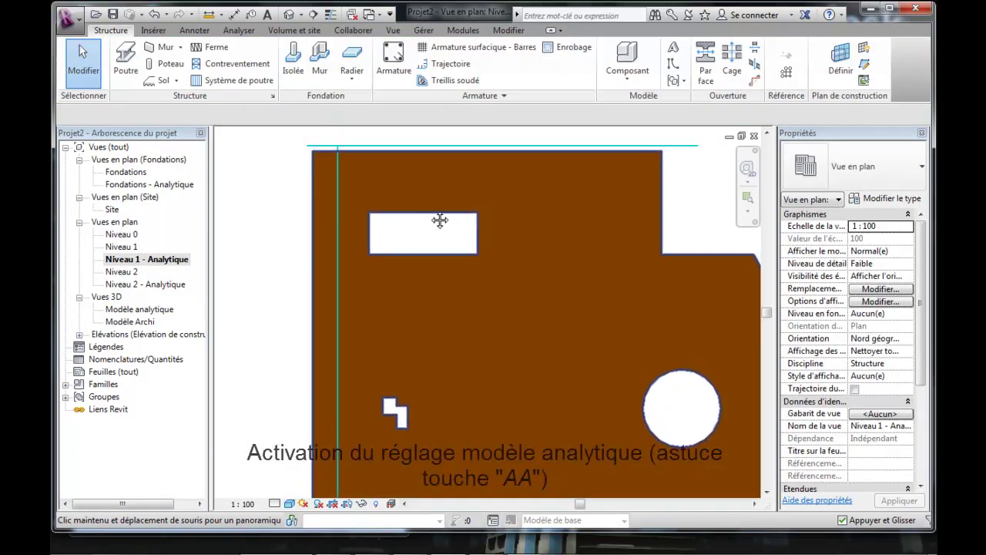
scroll(394, 249, down, 1)
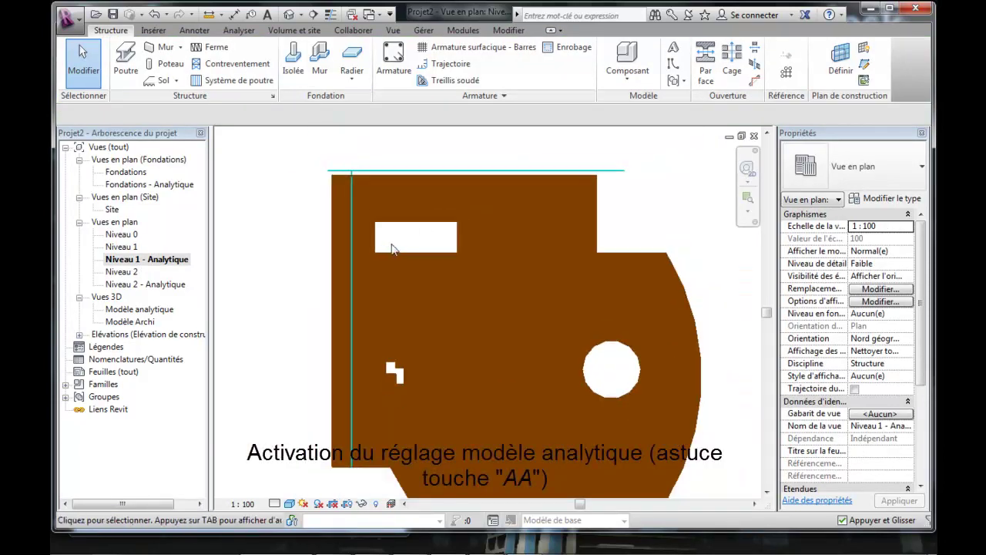
Enter Analytical Adjust and select the analytical floor.
click(240, 32)
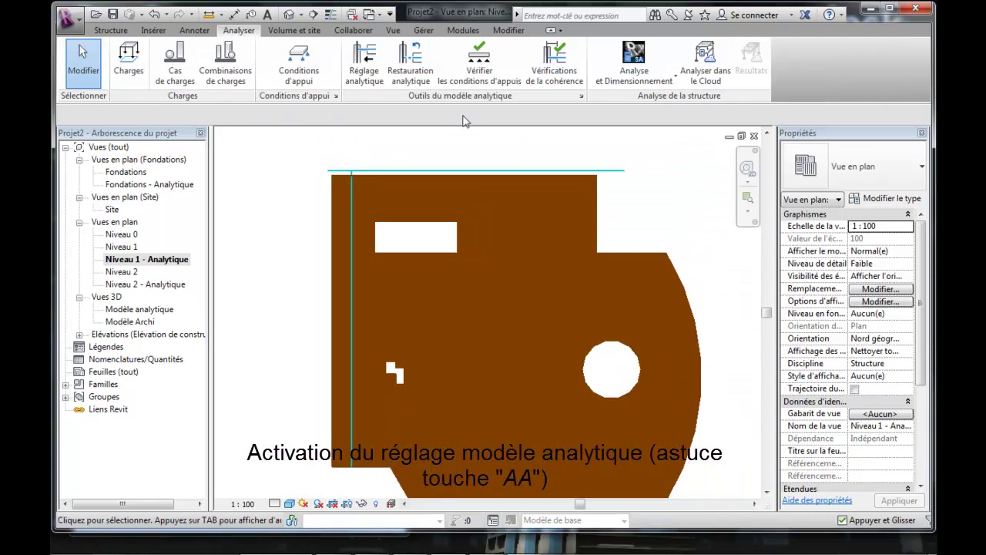
click(362, 65)
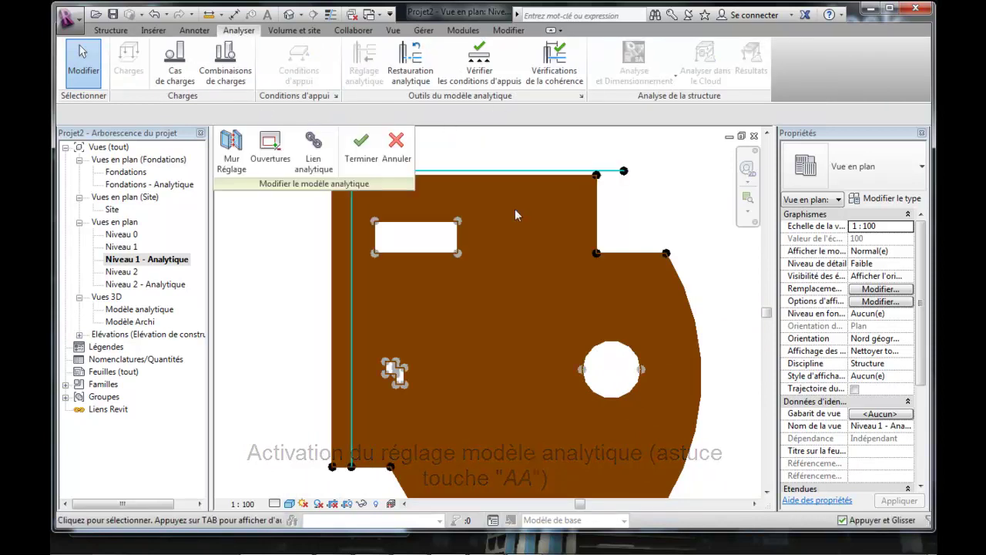
scroll(605, 238, up, 1)
mouse_move(605, 238)
middle_down()
mouse_move(640, 208)
mouse_move(608, 222)
middle_up()
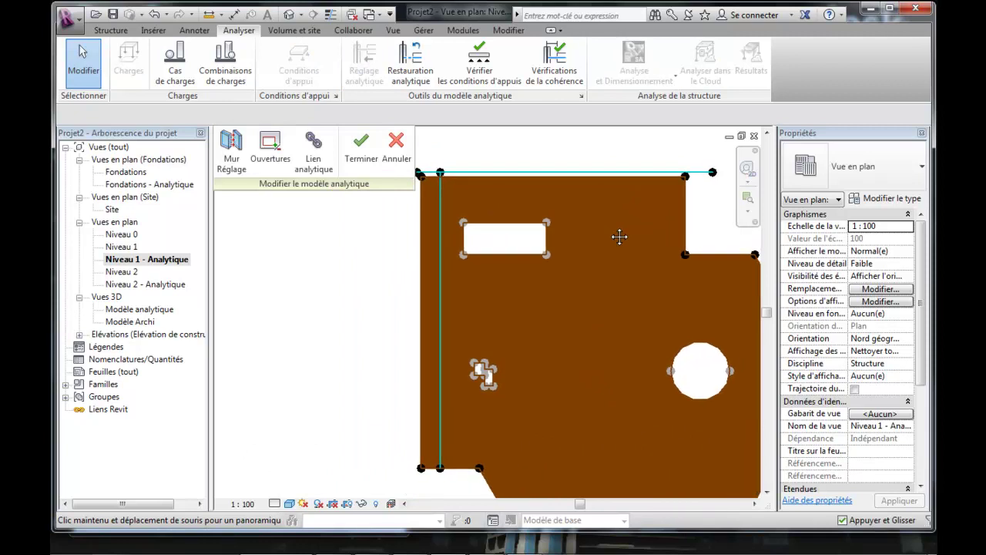
scroll(608, 222, down, 1)
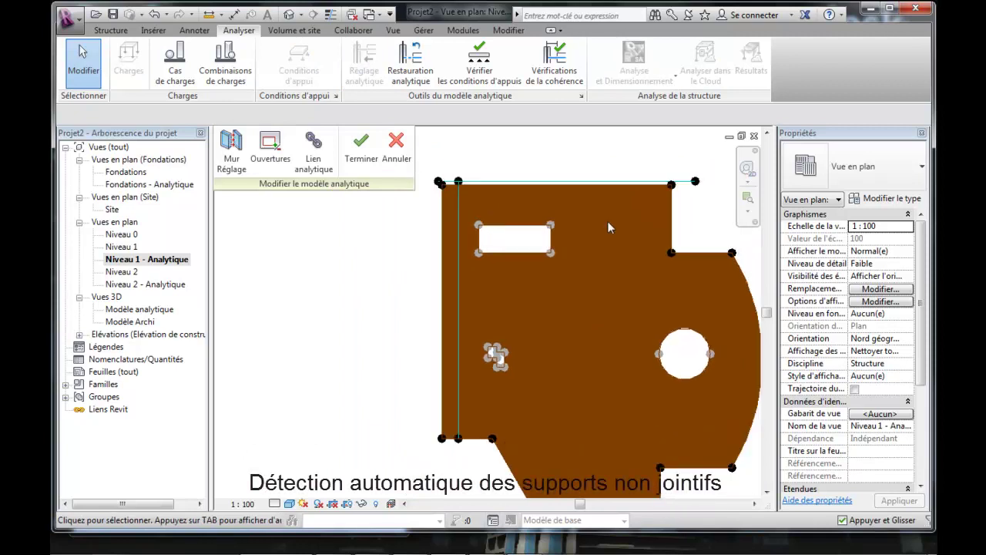
click(661, 202)
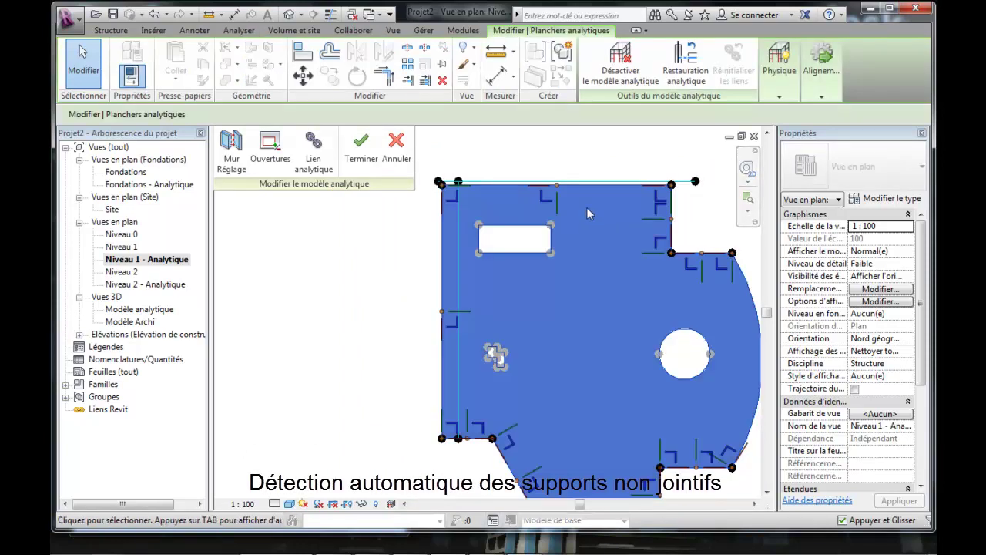
Change the analytical floor's edge projection from Projection to Détection automatique.
click(822, 97)
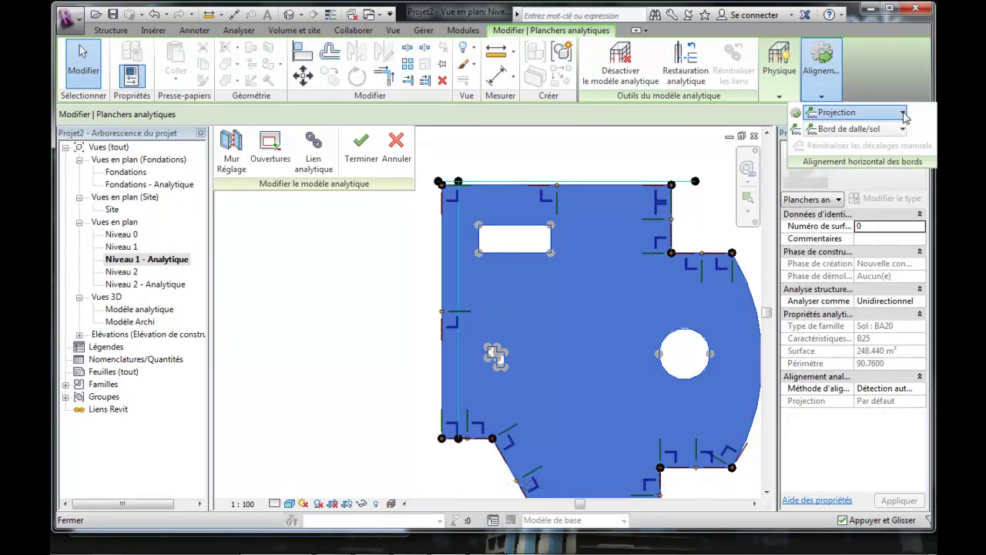
click(843, 114)
click(845, 129)
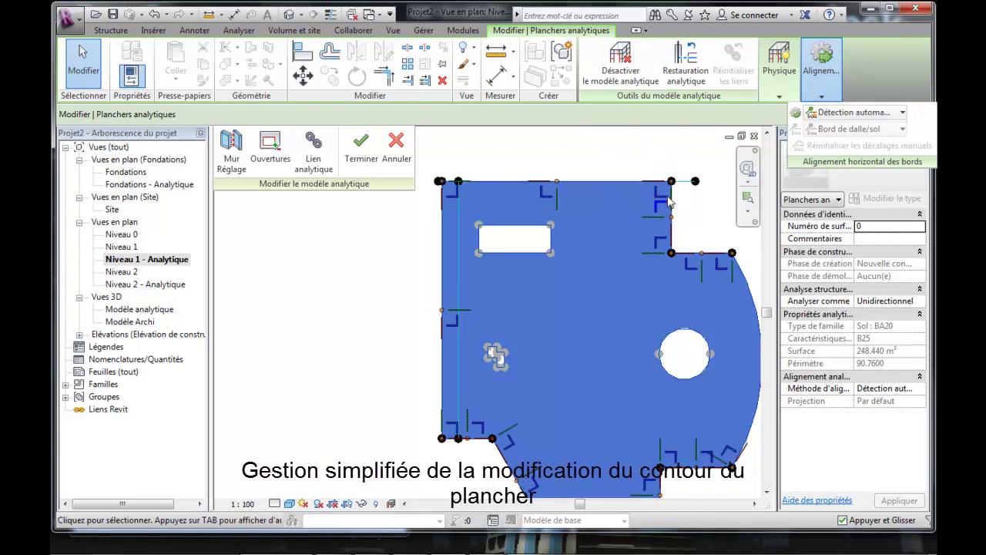
click(579, 158)
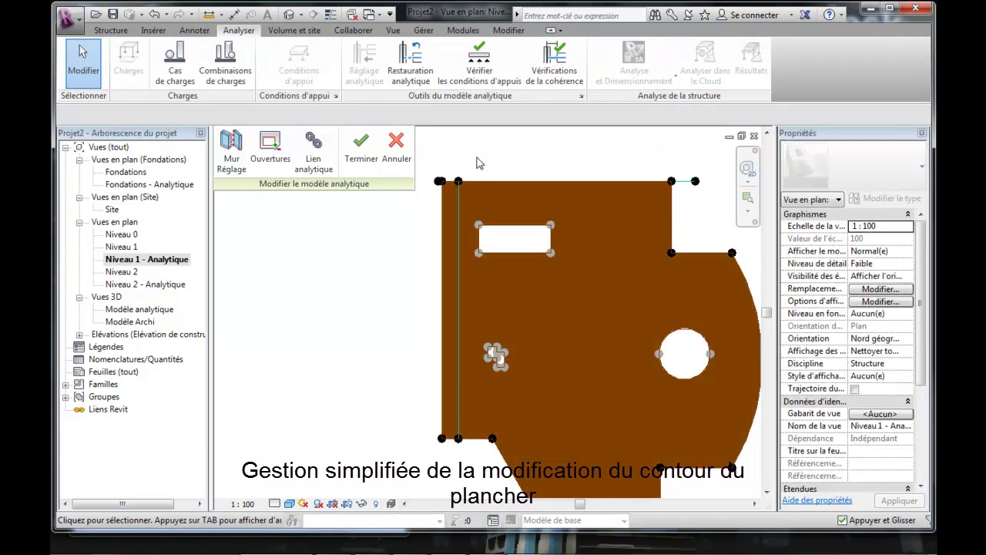
Move the analytical slab's left edge and align it onto the wall line.
click(445, 289)
middle_drag(465, 308, 494, 290)
mouse_move(485, 297)
mouse_down()
mouse_move(502, 302)
mouse_move(451, 298)
mouse_up()
click(424, 293)
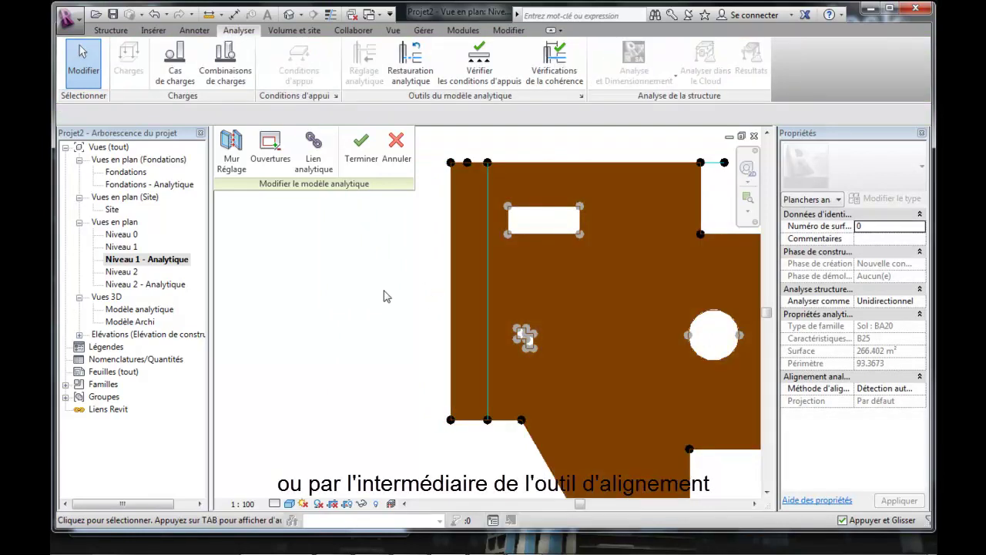
click(452, 280)
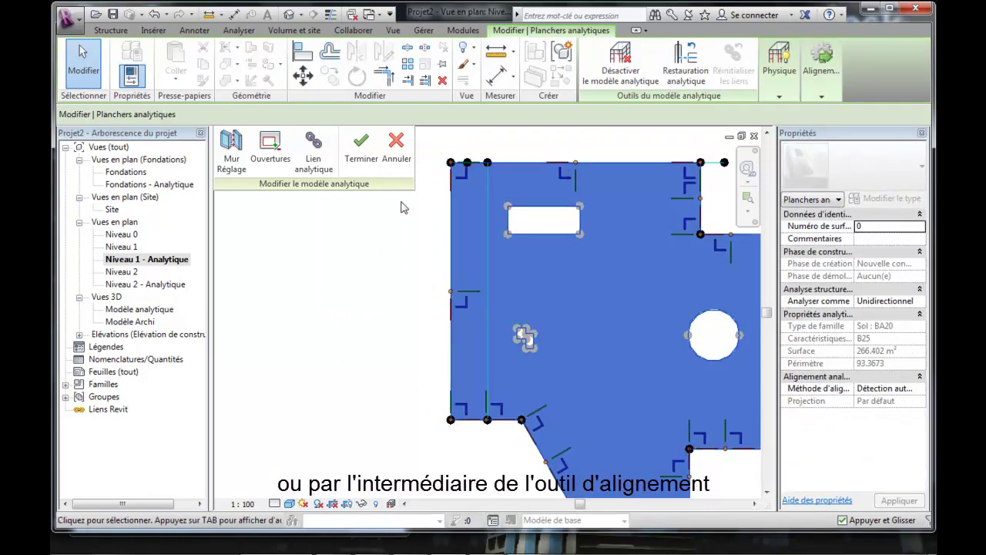
click(308, 52)
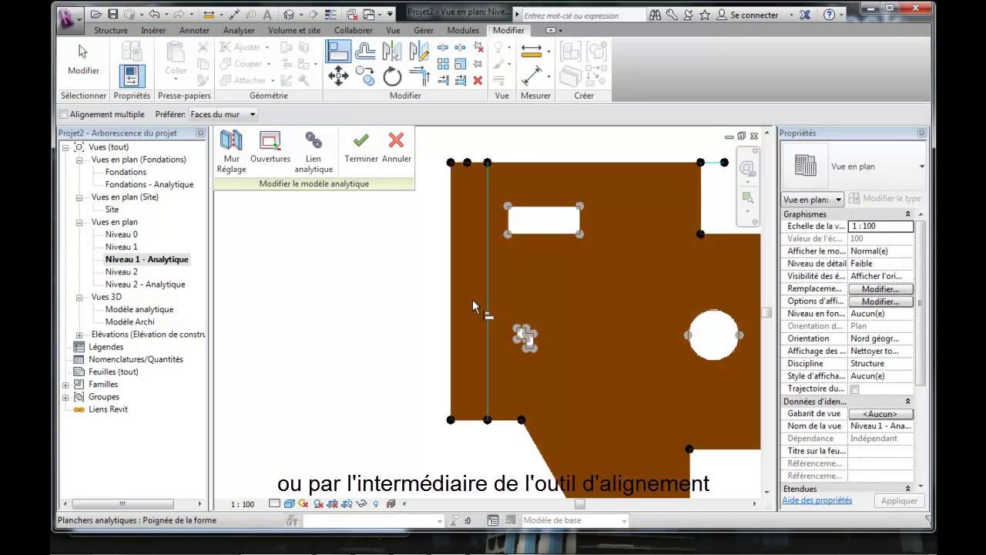
click(489, 297)
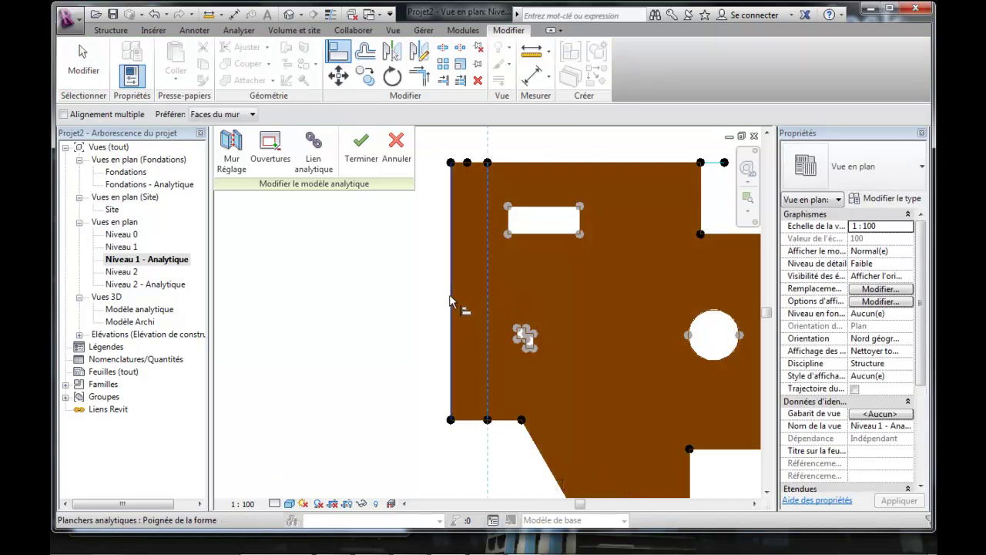
click(451, 300)
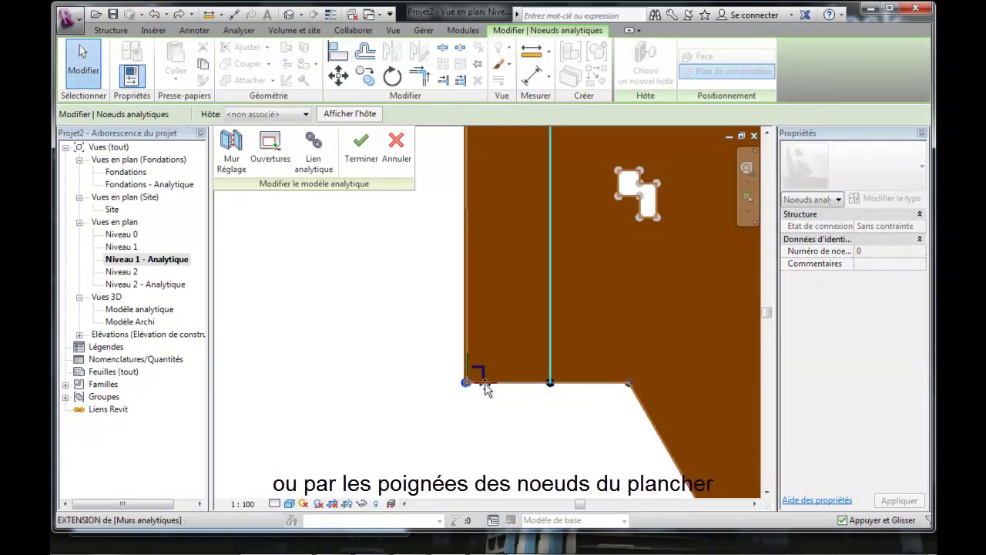
Drag the analytical corner nodes, placing the top-left node on the wall corner.
drag(484, 385, 549, 389)
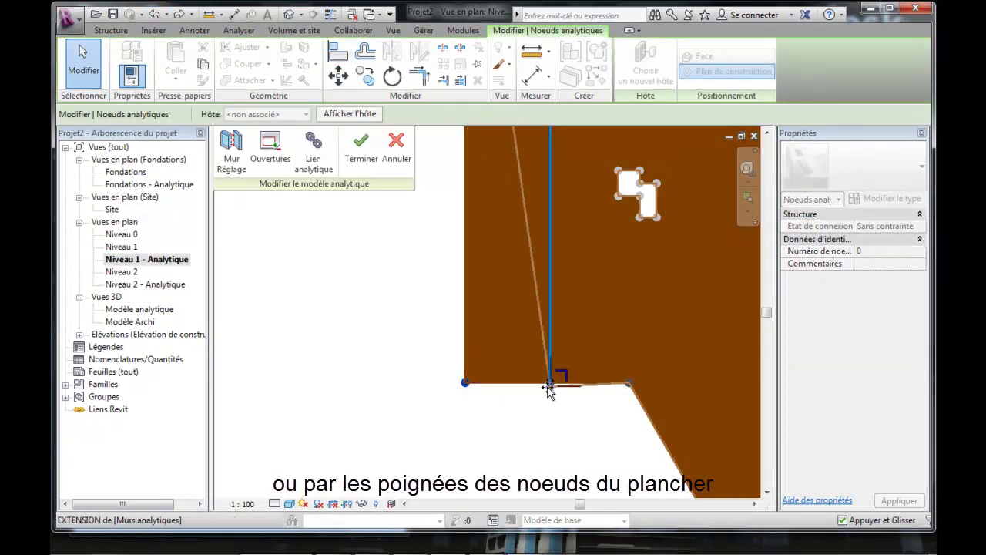
middle_drag(514, 281, 442, 291)
click(432, 259)
mouse_move(431, 262)
mouse_down()
mouse_move(436, 272)
mouse_move(433, 260)
mouse_up()
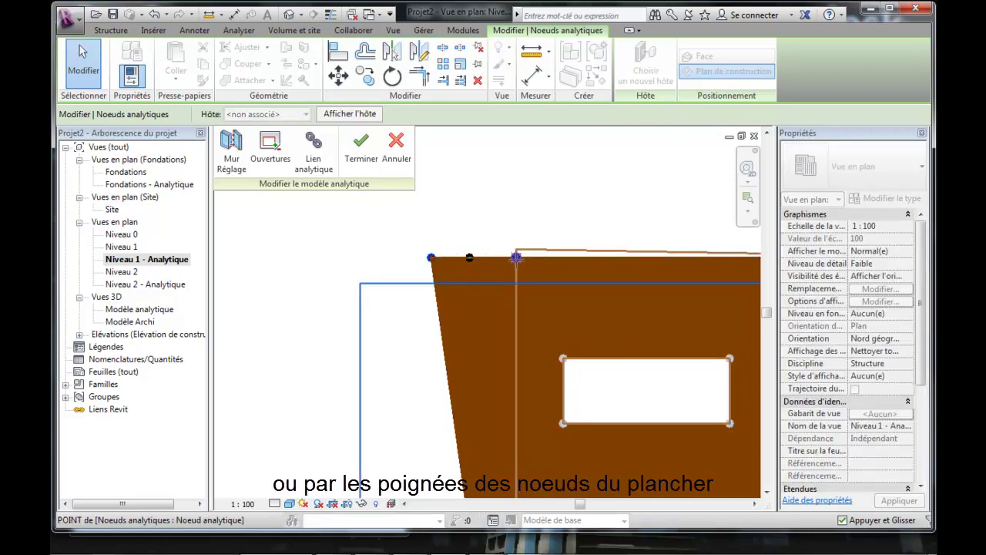
drag(516, 258, 474, 441)
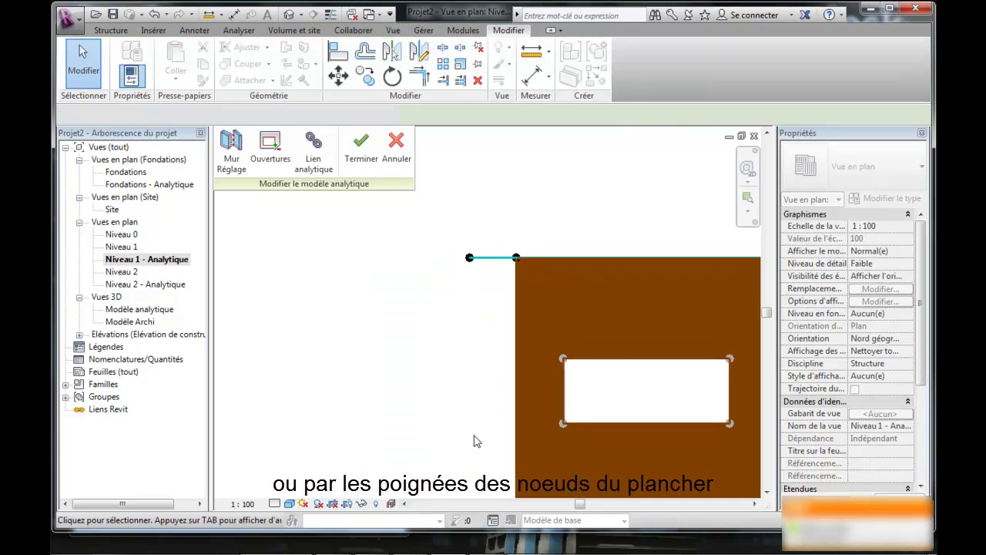
scroll(496, 341, down, 1)
scroll(439, 314, down, 2)
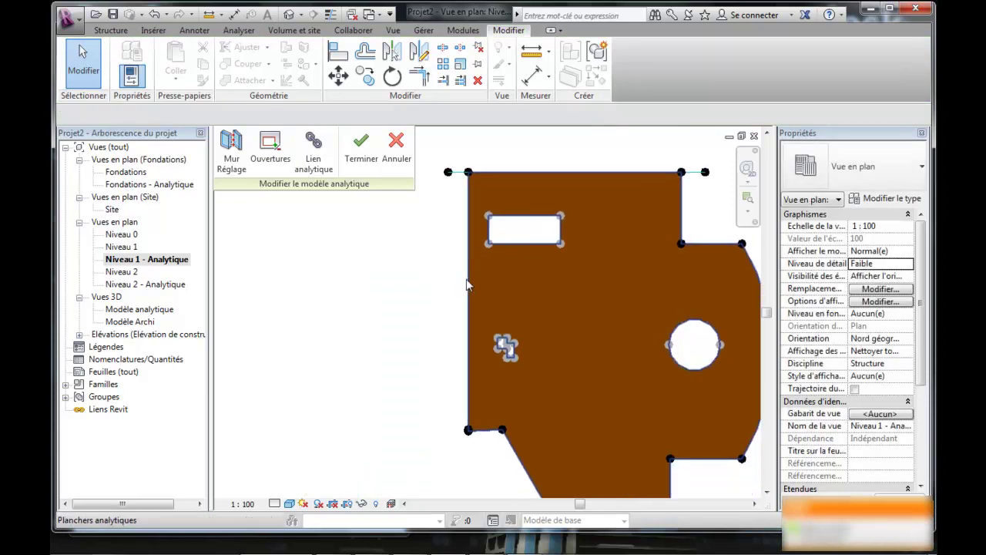
middle_drag(412, 304, 419, 277)
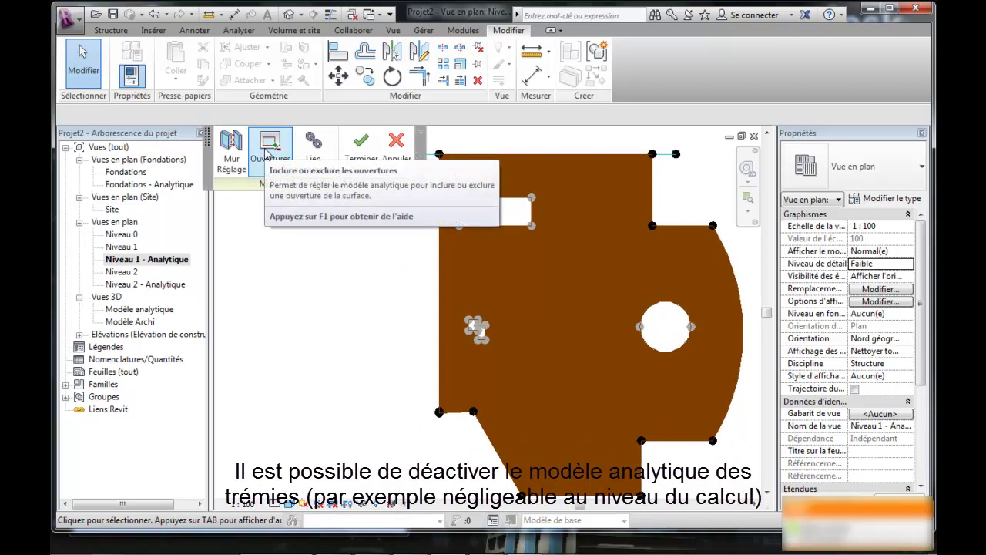
Untick the small stepped opening under Ouvertures, then finish the analytical adjustment with Terminer.
click(268, 154)
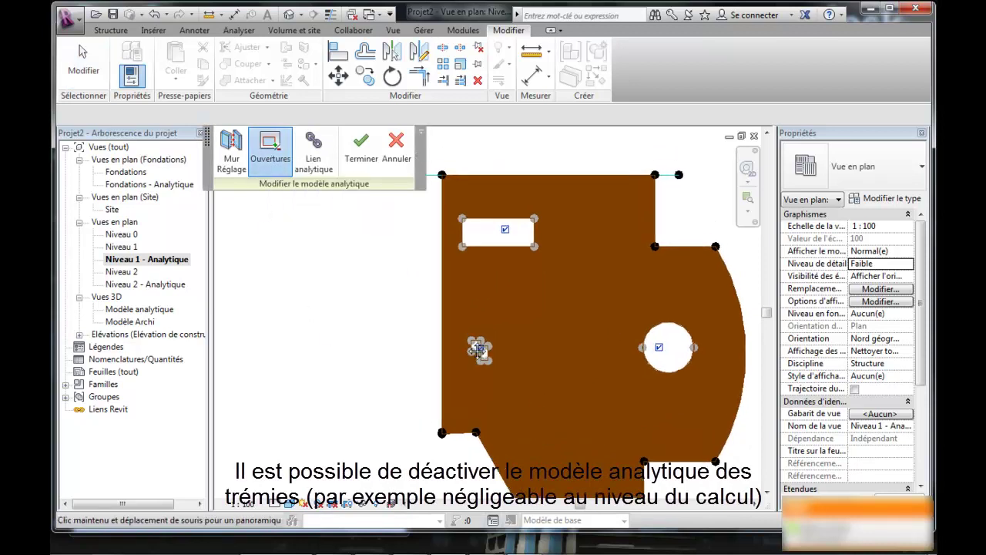
scroll(469, 315, up, 5)
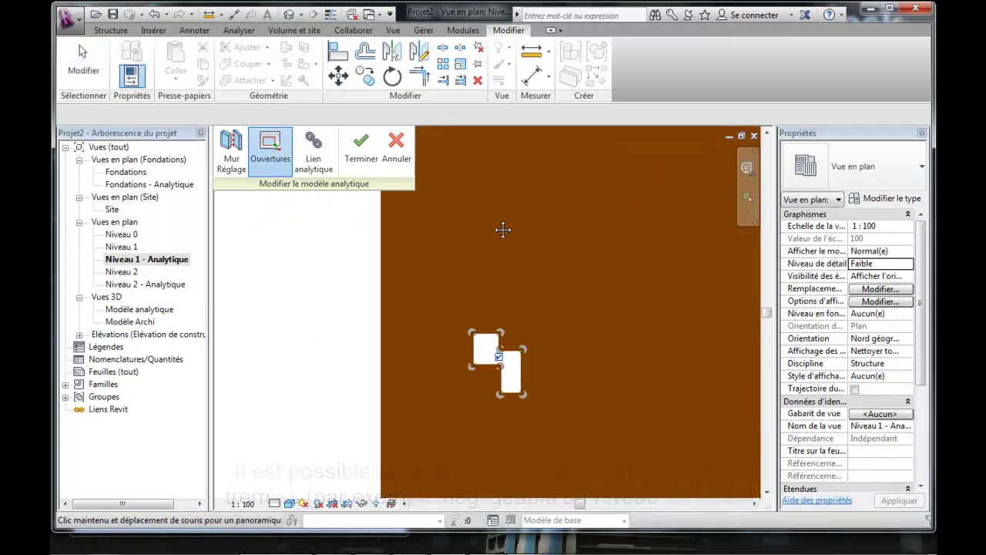
scroll(572, 277, up, 3)
scroll(512, 399, down, 5)
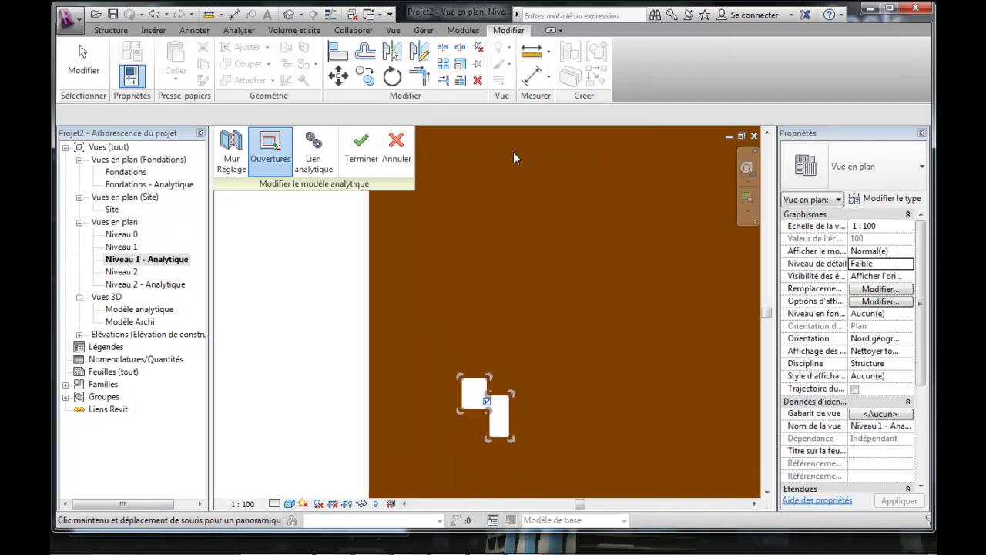
click(486, 401)
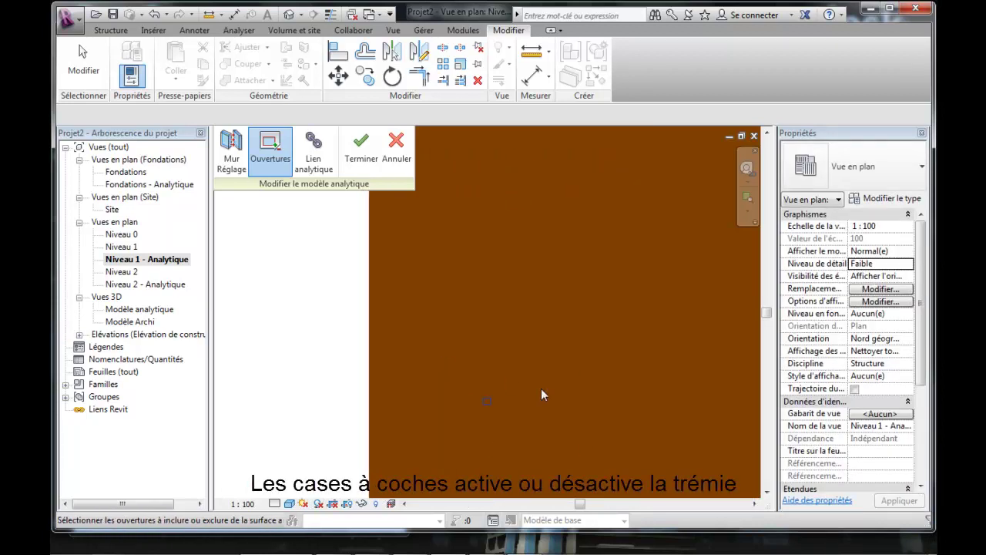
middle_drag(541, 392, 509, 382)
click(358, 154)
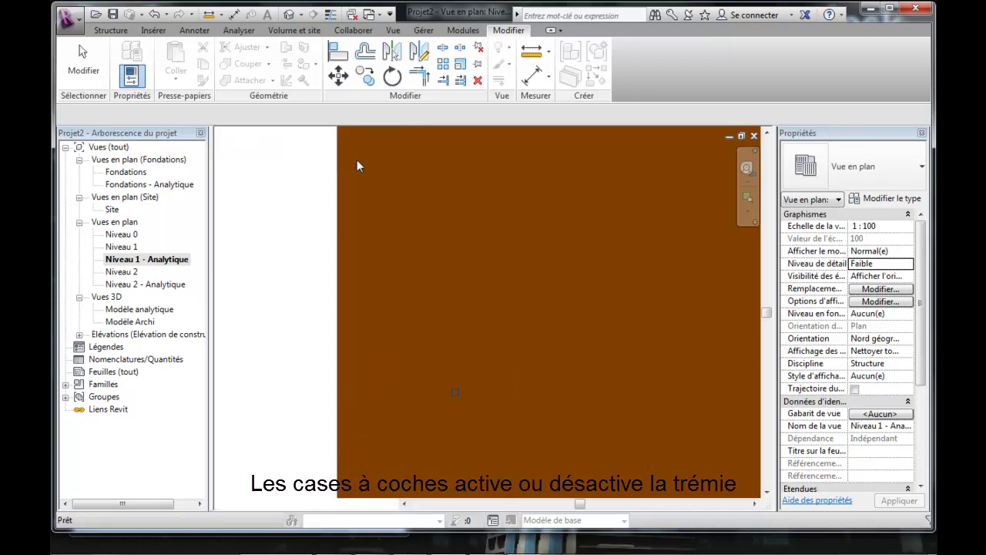
scroll(434, 328, down, 3)
scroll(440, 330, down, 1)
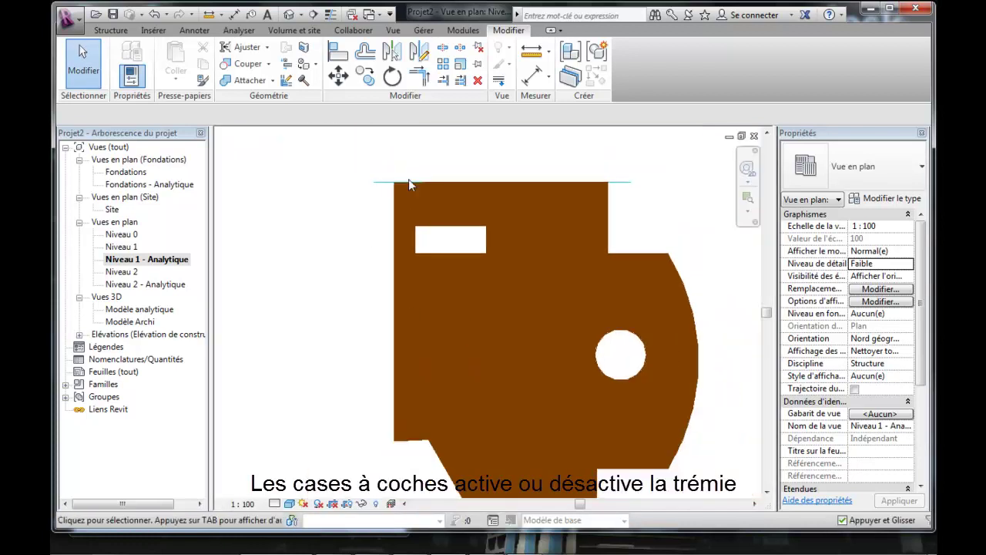
Open Niveau 1, tile it beside Niveau 1 - Analytique with WT, and fit both views.
double_click(123, 247)
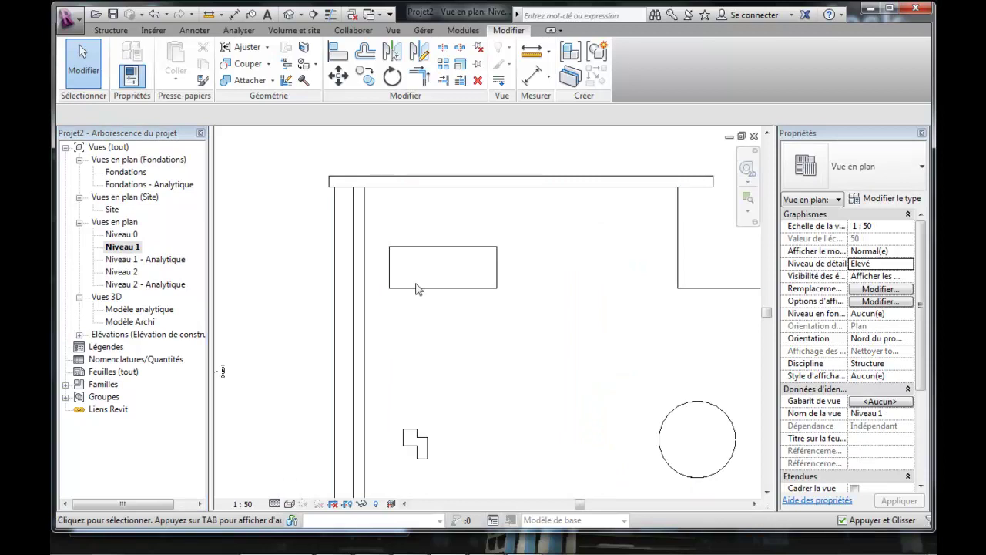
key(w)
key(t)
scroll(409, 289, down, 2)
scroll(301, 262, down, 2)
click(604, 300)
scroll(586, 299, down, 3)
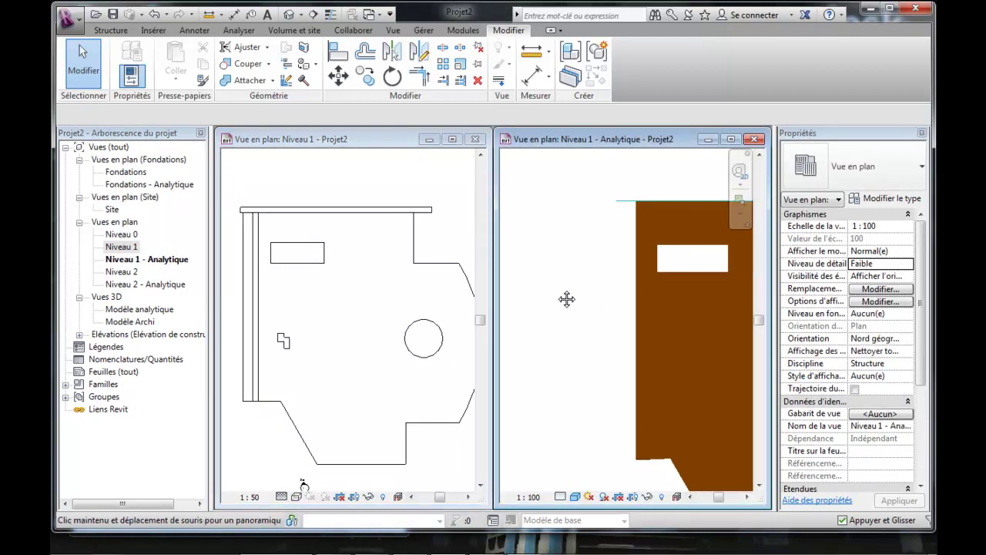
middle_drag(567, 298, 577, 303)
click(313, 262)
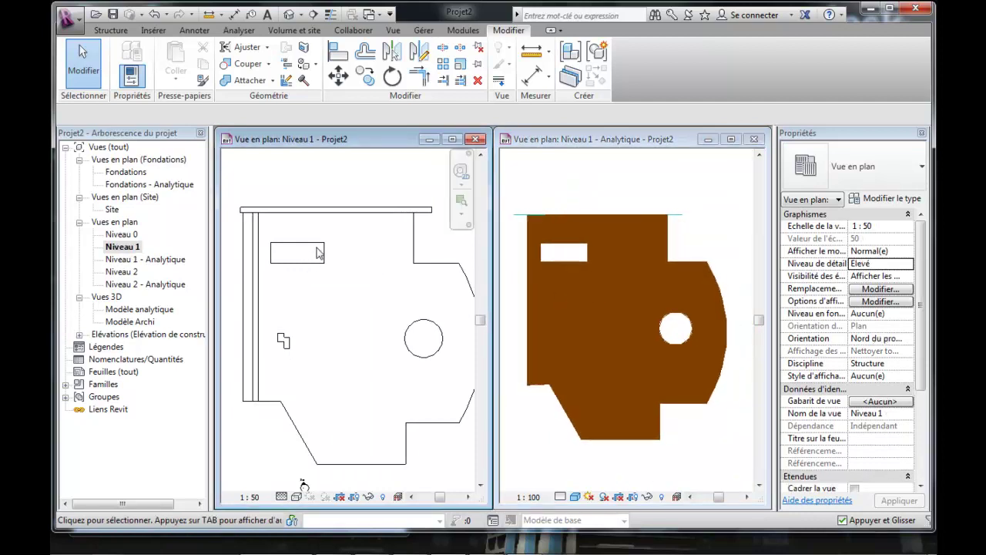